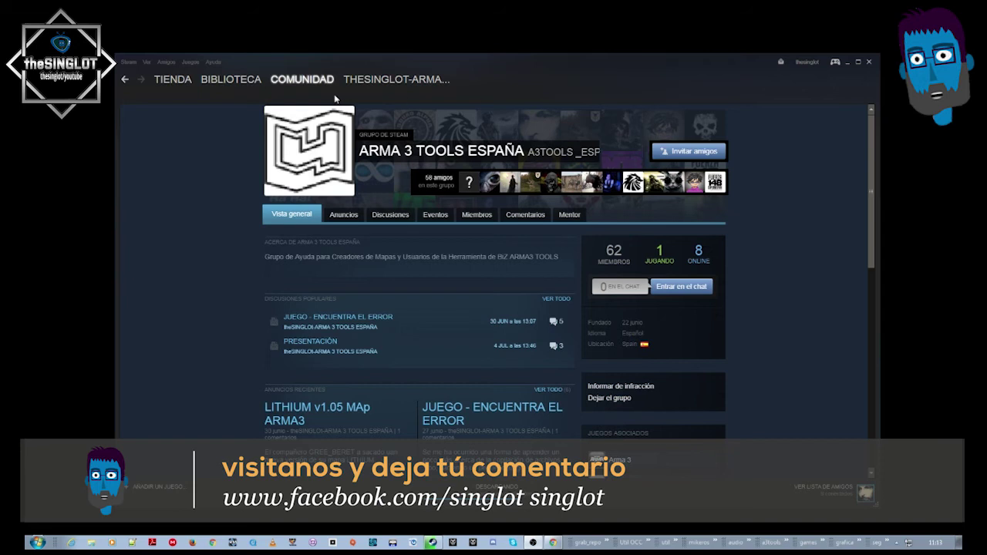
Step: Show the library's tools list and select Arma 3 Tools among the favourites
mouse_move(228, 81)
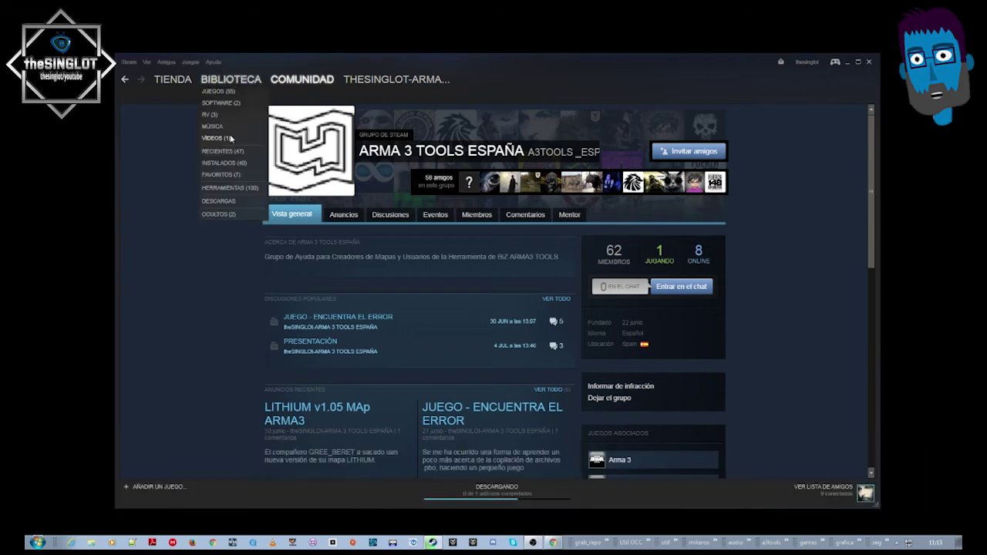
left_click(228, 188)
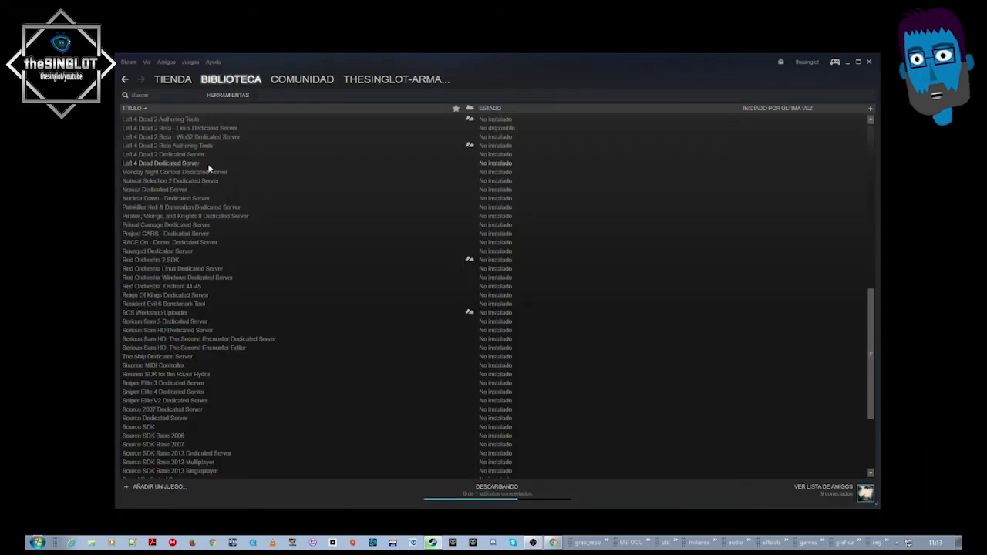
scroll(173, 135, "up", 5)
scroll(169, 144, "up", 2)
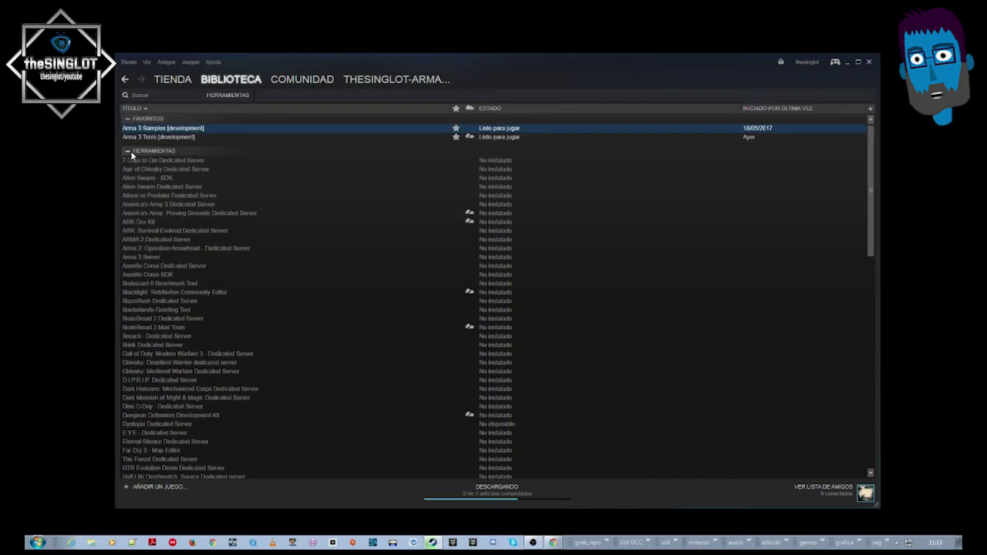
left_click(143, 151)
left_click(144, 152)
left_click(145, 138)
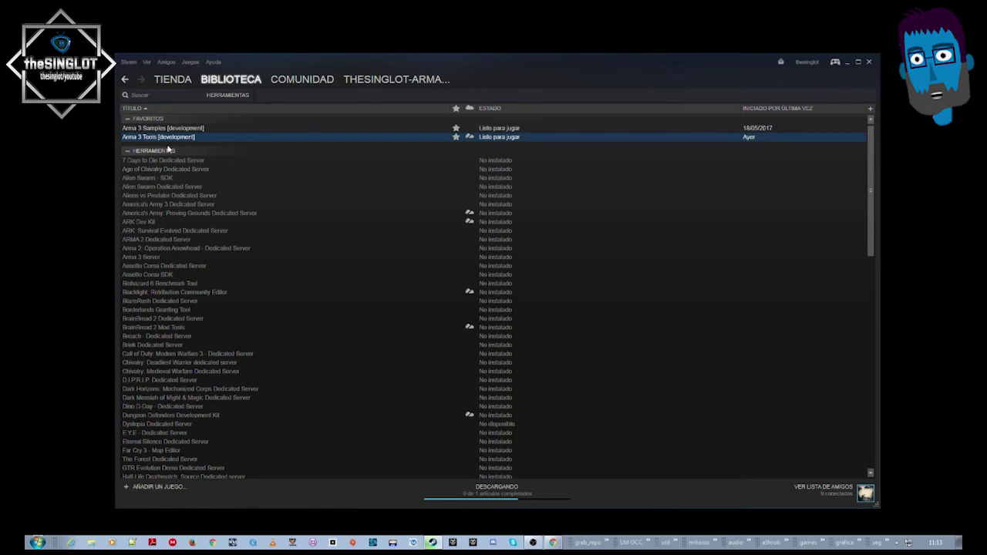
Step: In the Arma 3 Tools properties, set the beta participation to "NINGUNA: salir de todos los programas beta"
right_click(175, 139)
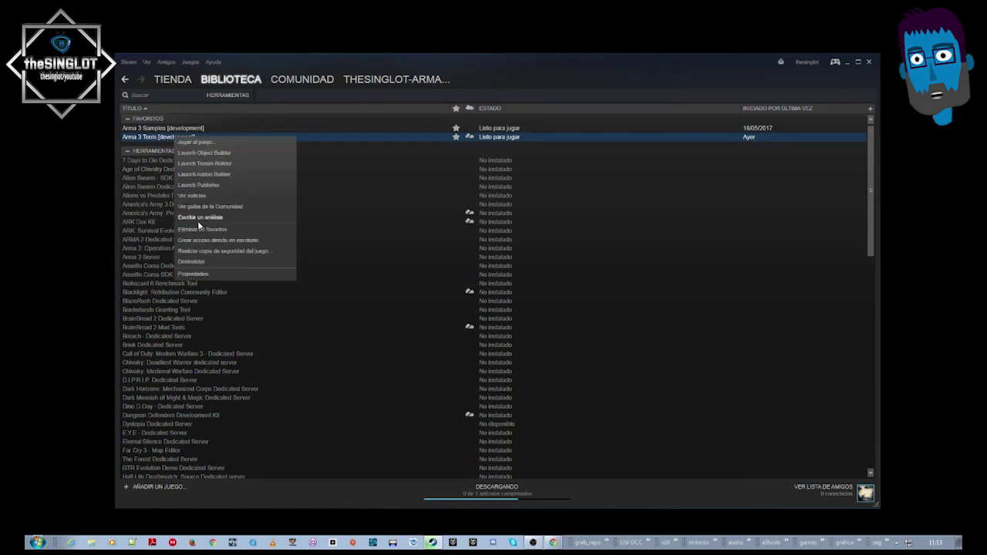
left_click(193, 274)
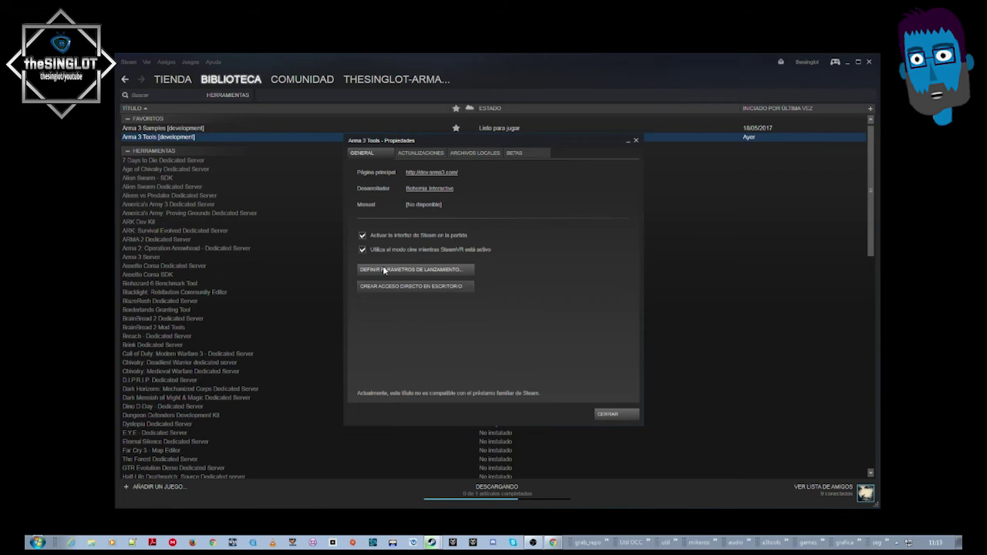
left_click(513, 154)
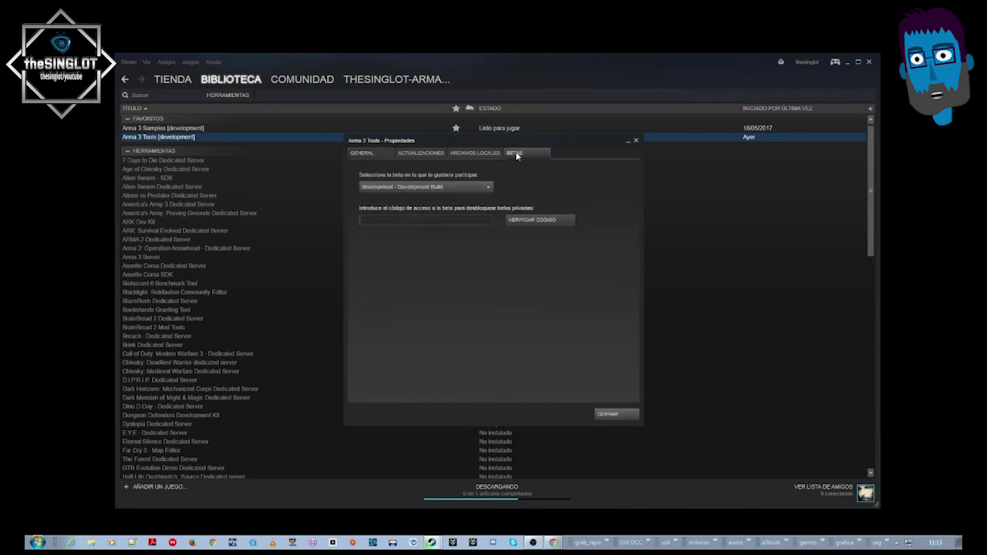
left_click(443, 189)
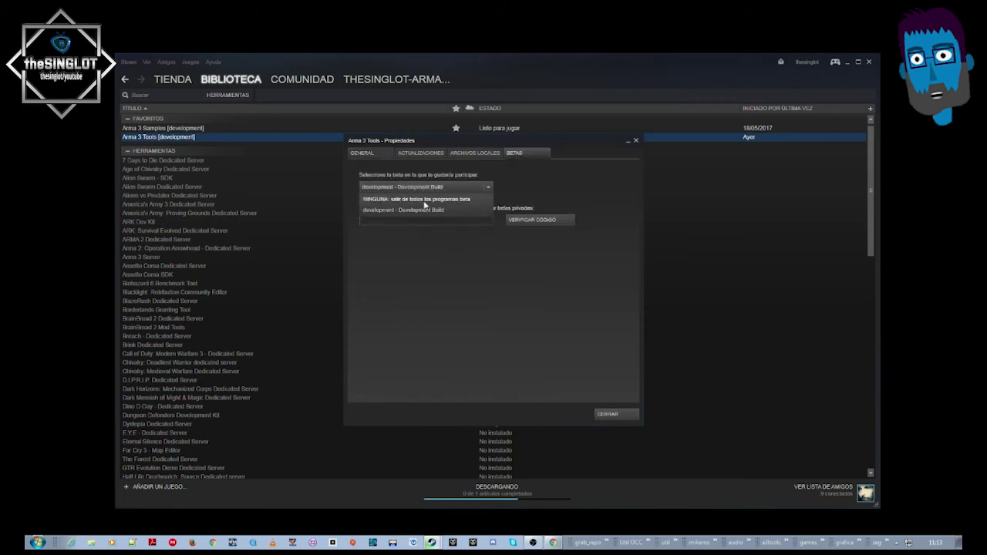
left_click(422, 218)
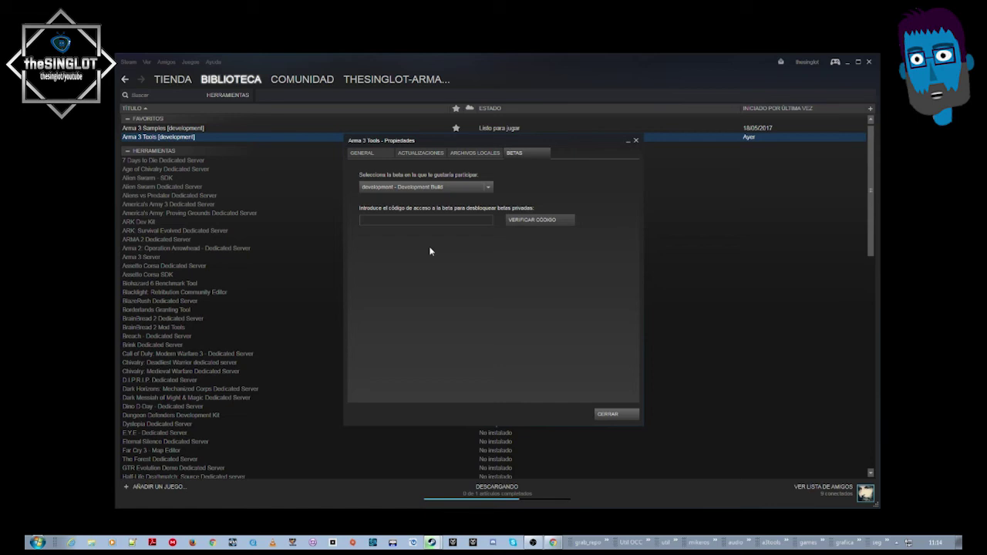
left_click(445, 186)
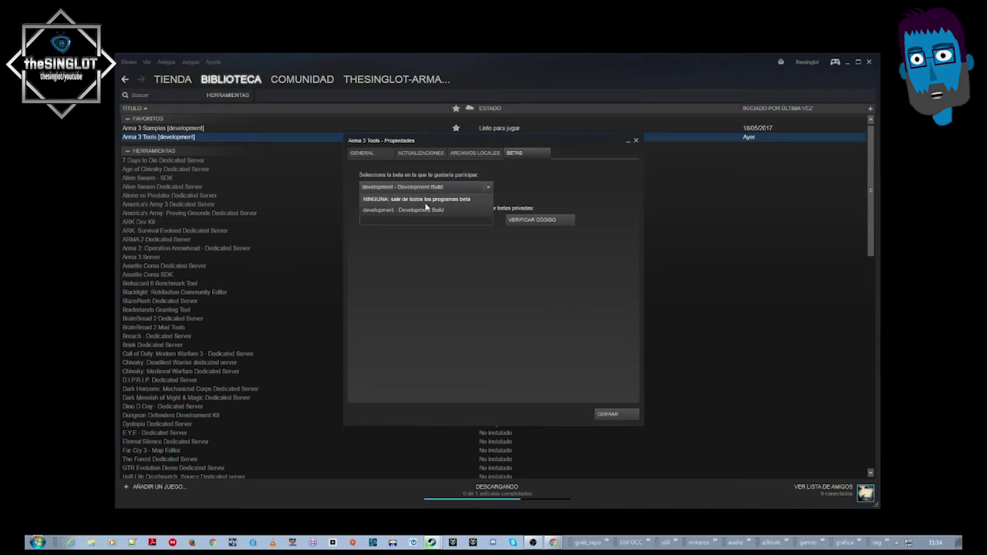
left_click(426, 201)
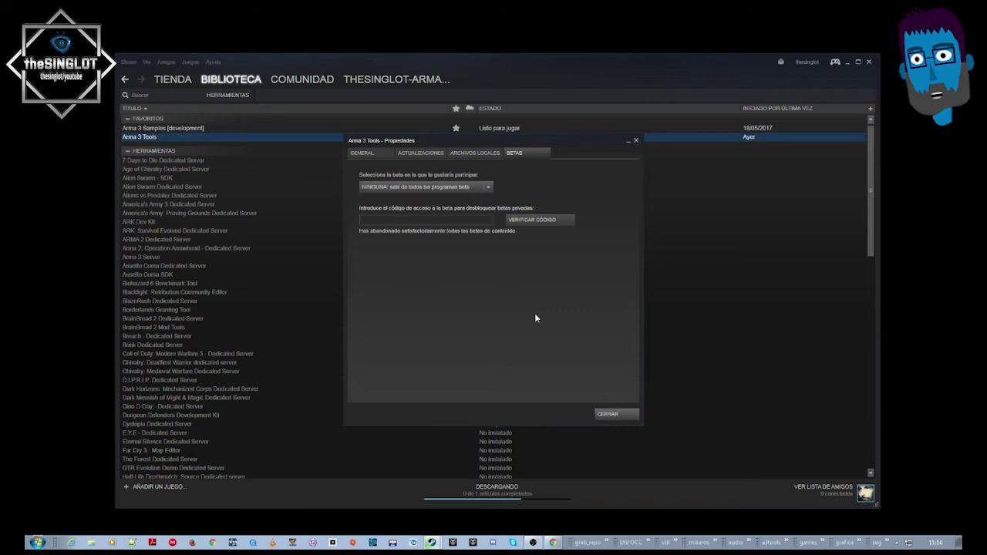
Step: Review the general, update and local file settings of Arma 3 Tools and close its properties
left_click(365, 154)
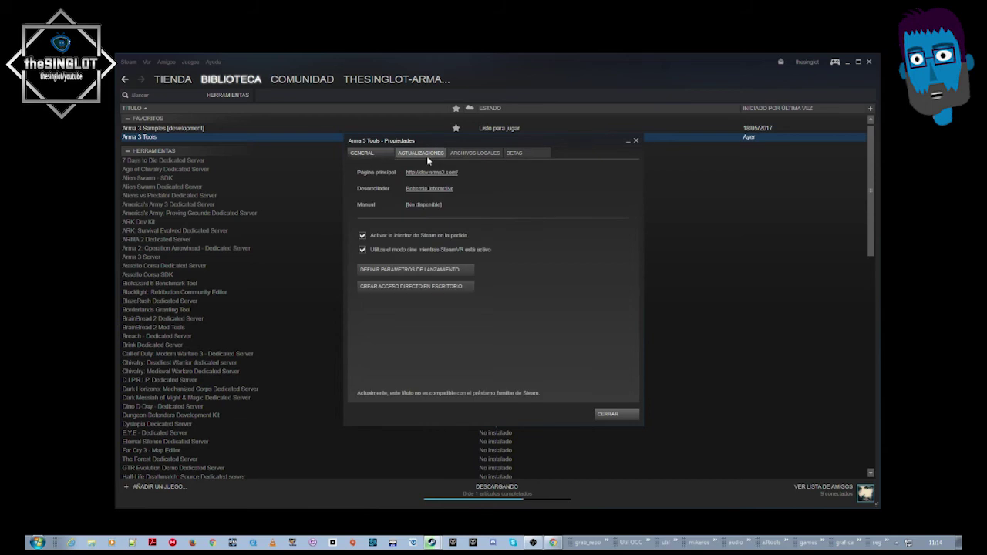
left_click(424, 154)
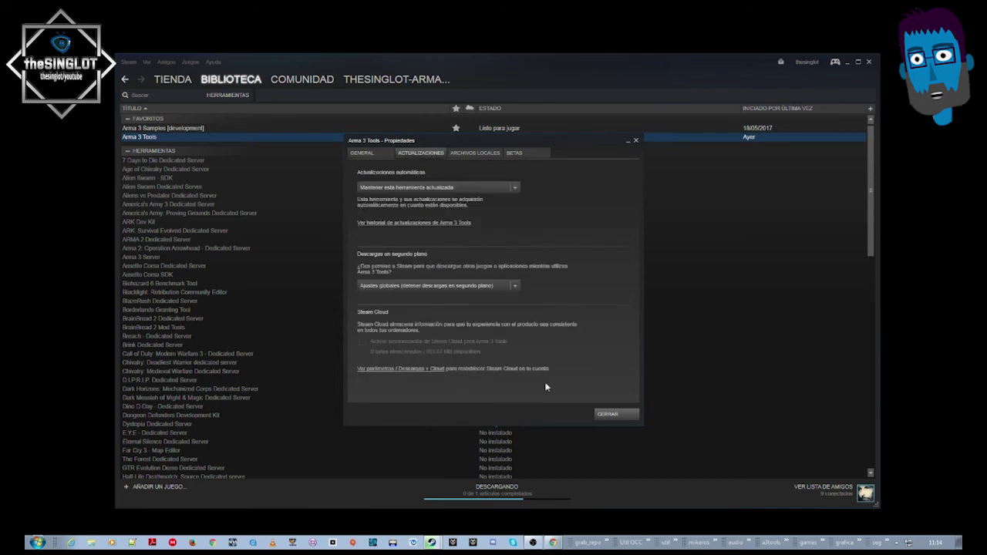
left_click(362, 153)
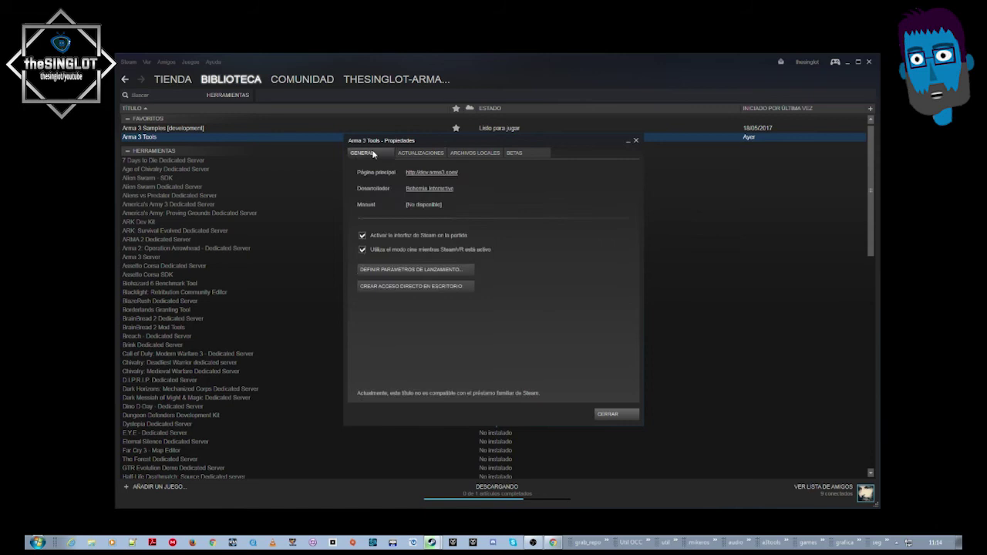
left_click(467, 156)
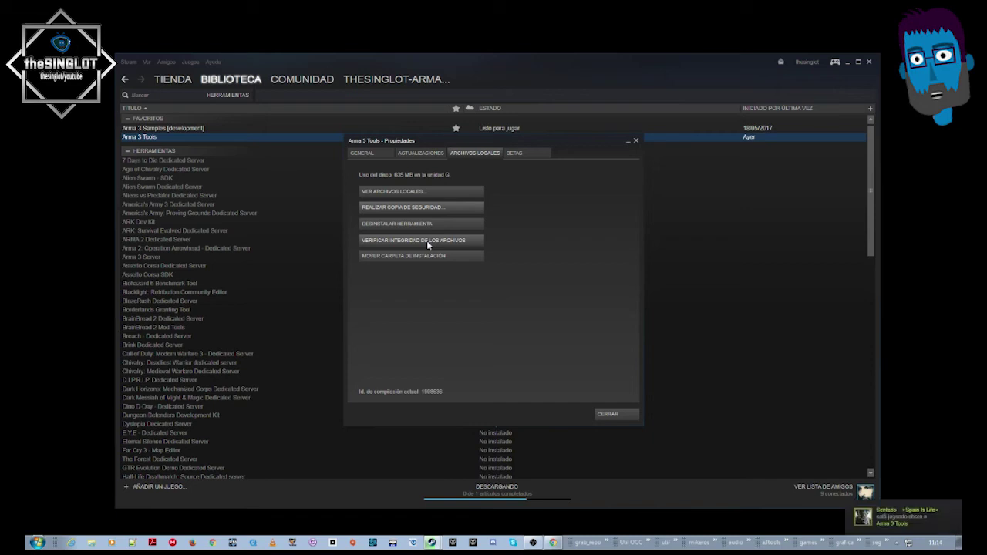
left_click(608, 415)
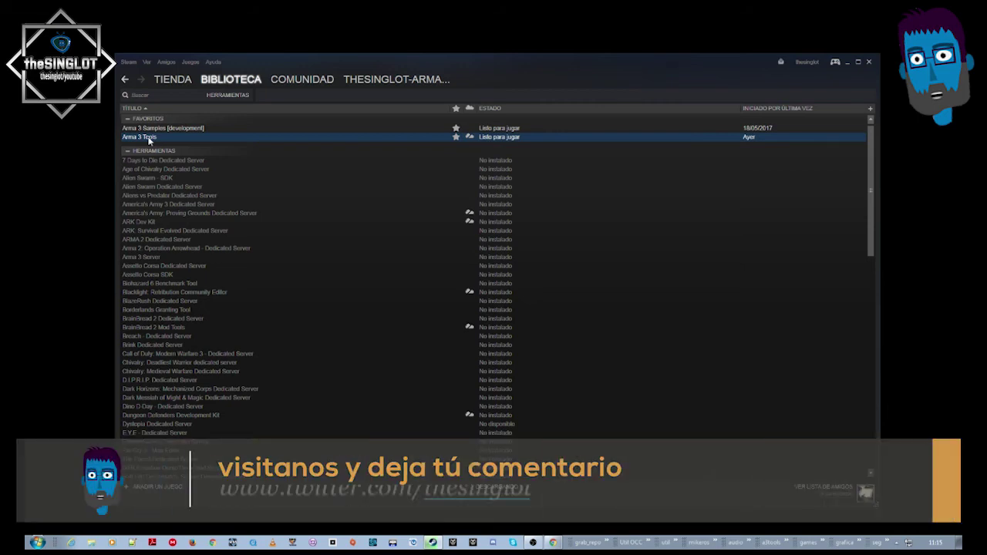
Step: Switch to Windows Explorer and compare the contents of drives G: and P:
key("super+e")
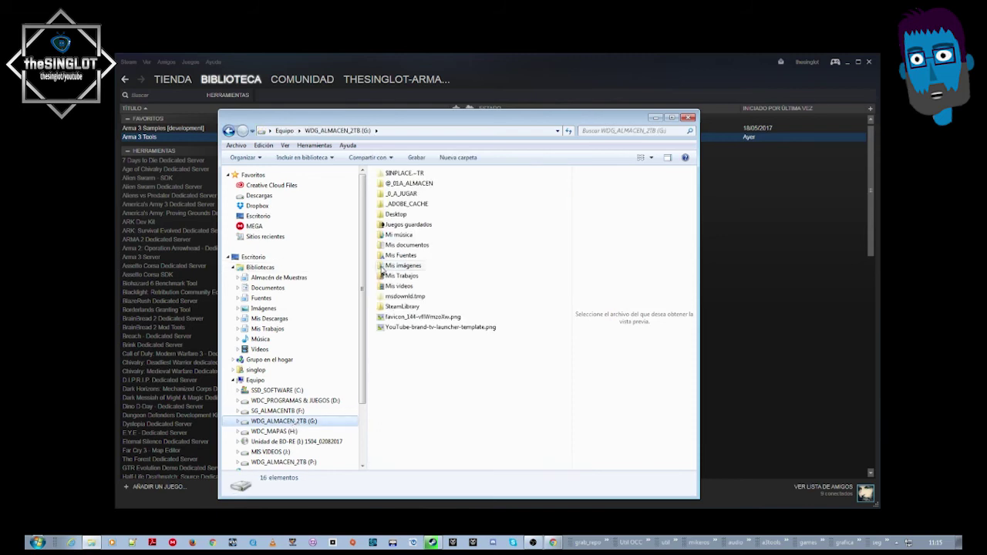
left_click_drag(440, 124, 437, 79)
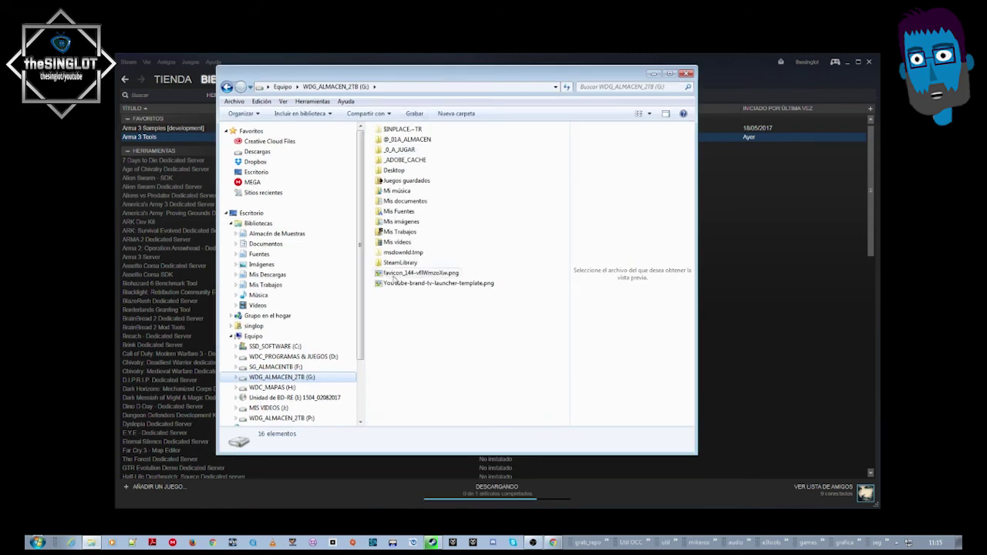
left_click(288, 418)
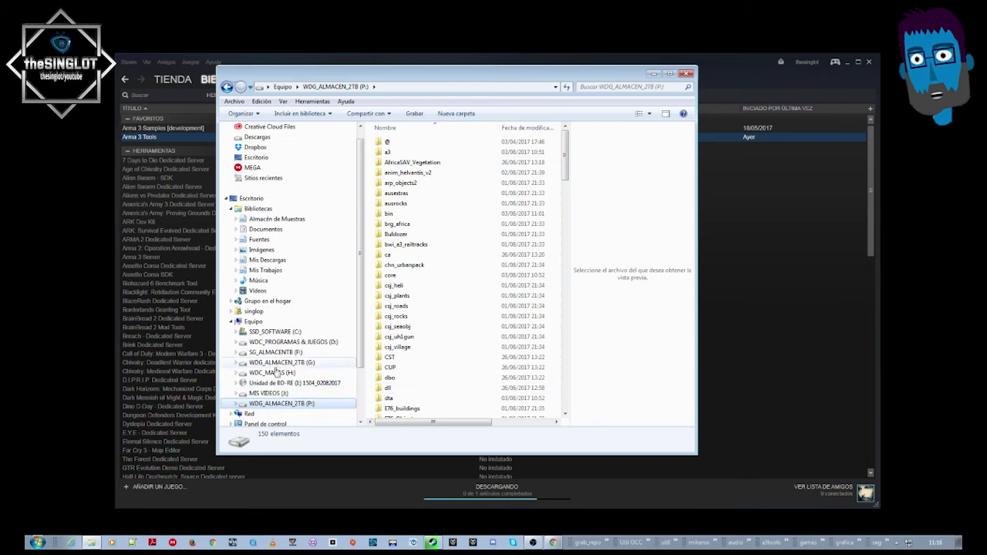
left_click(282, 362)
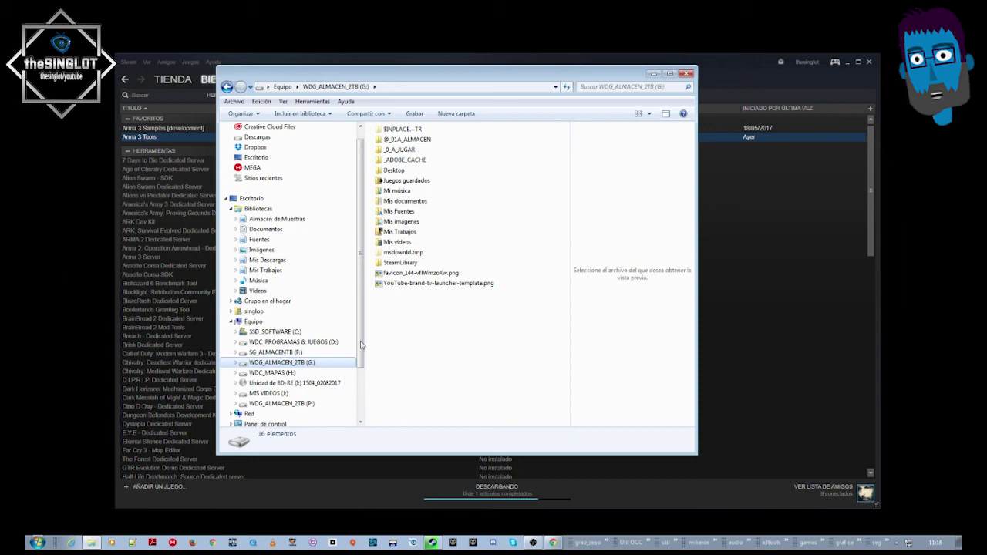
left_click(285, 406)
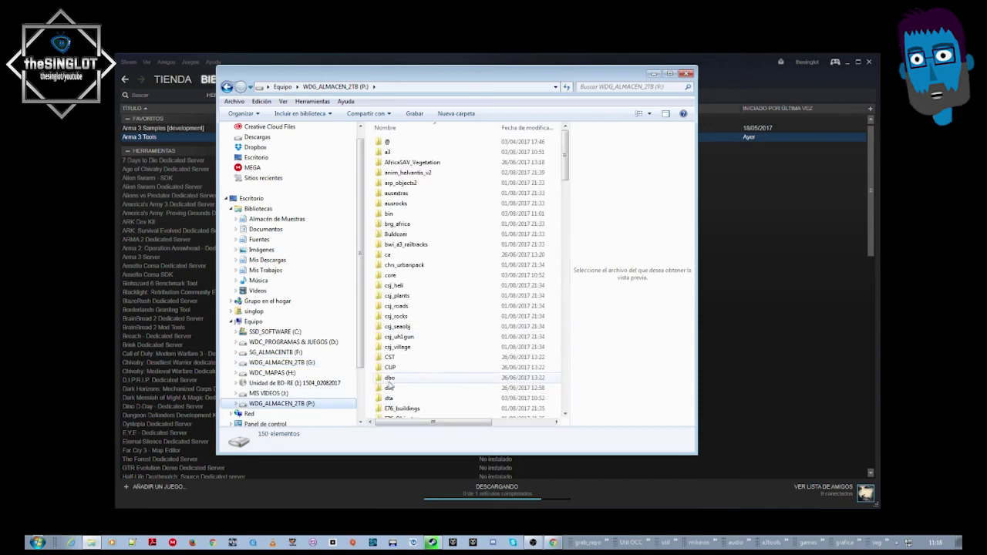
left_click(292, 362)
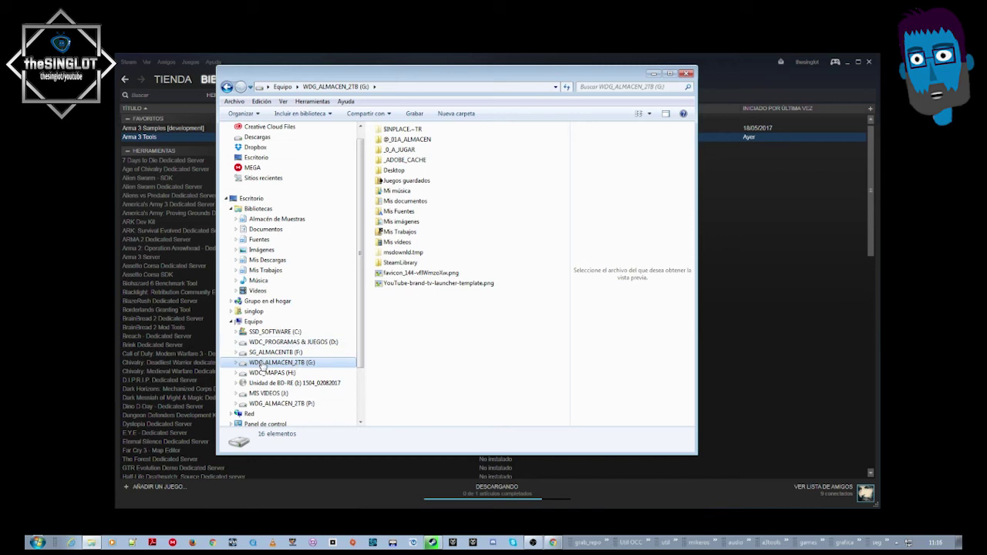
Step: Open the Arma 3 Projects folder in the Documents library to view its contents
left_click(265, 270)
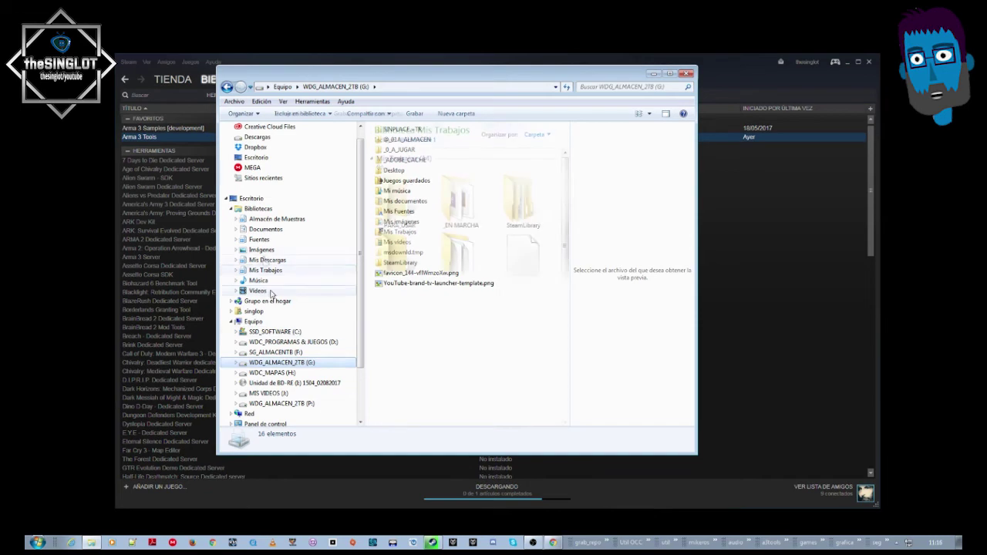
left_click(270, 219)
left_click(263, 229)
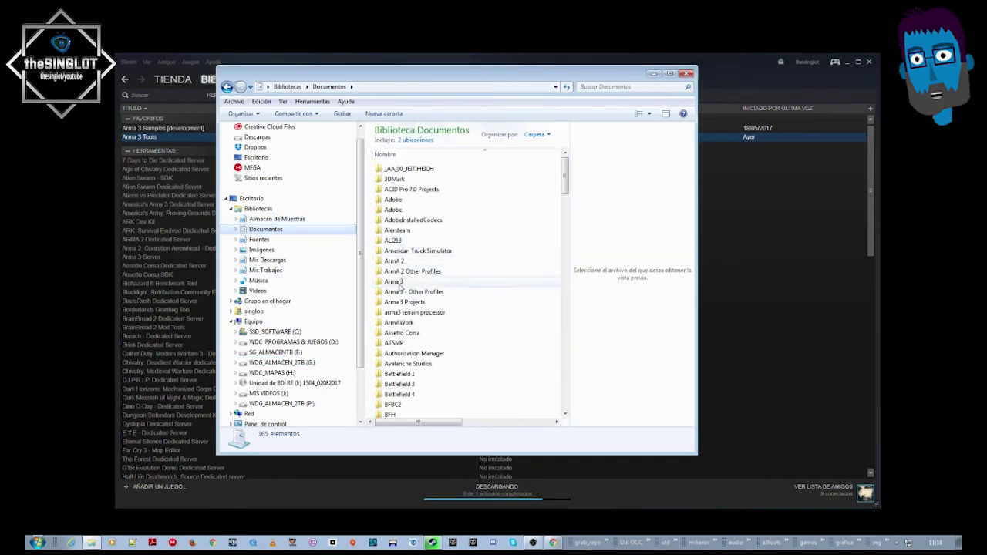
left_click(405, 303)
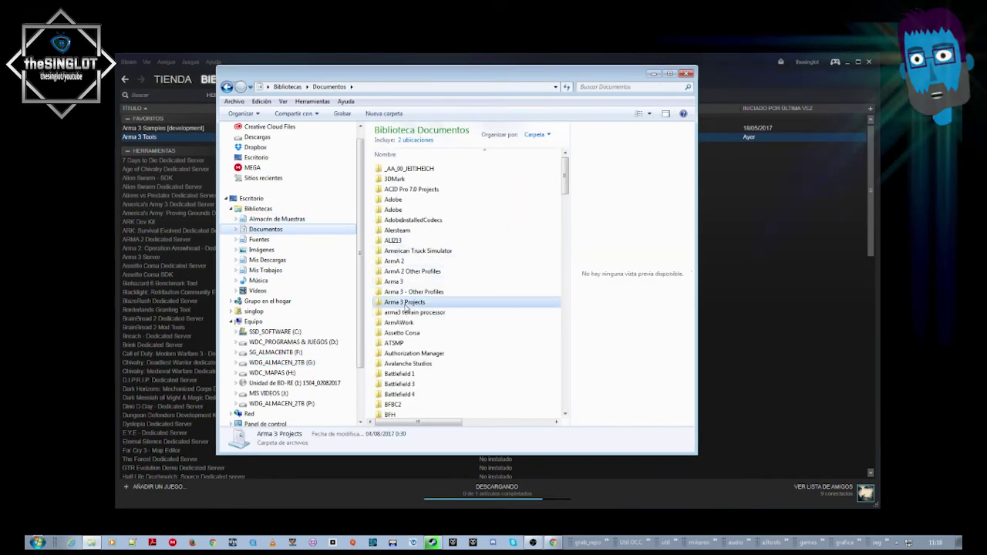
double_click(406, 303)
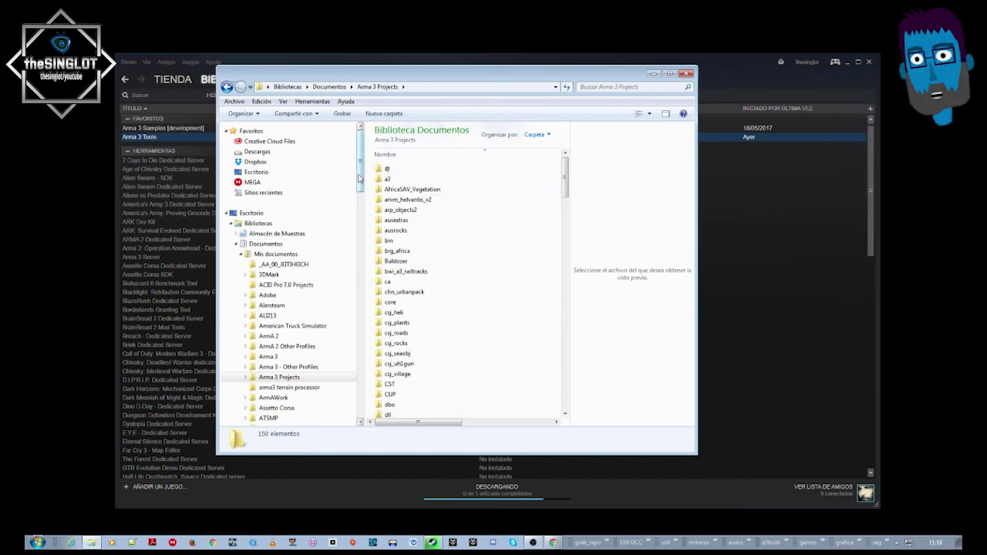
Step: Open drive P: in a second window, reveal the Arma 3 Projects folder's full path, and compare it with drives G: and P:
left_click_drag(360, 185, 369, 406)
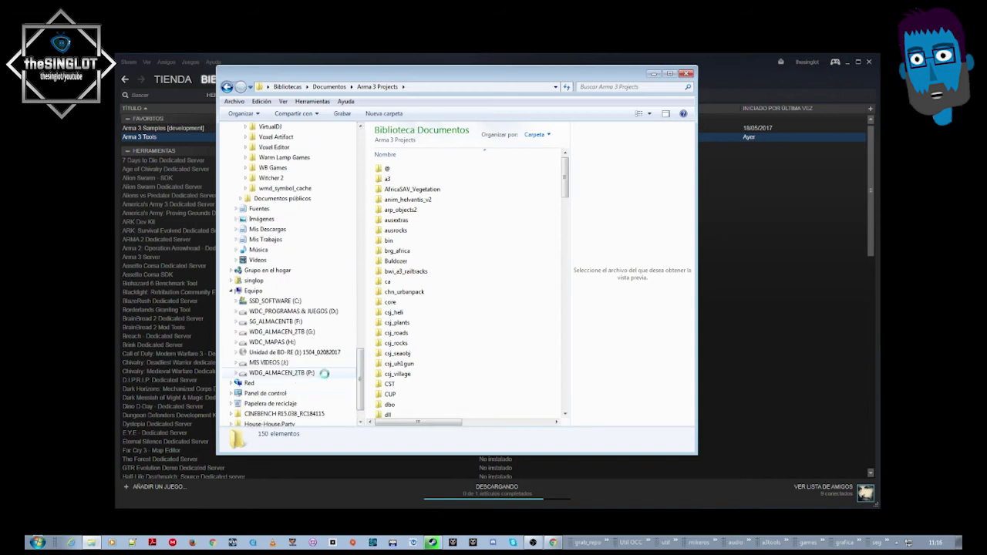
right_click(324, 373)
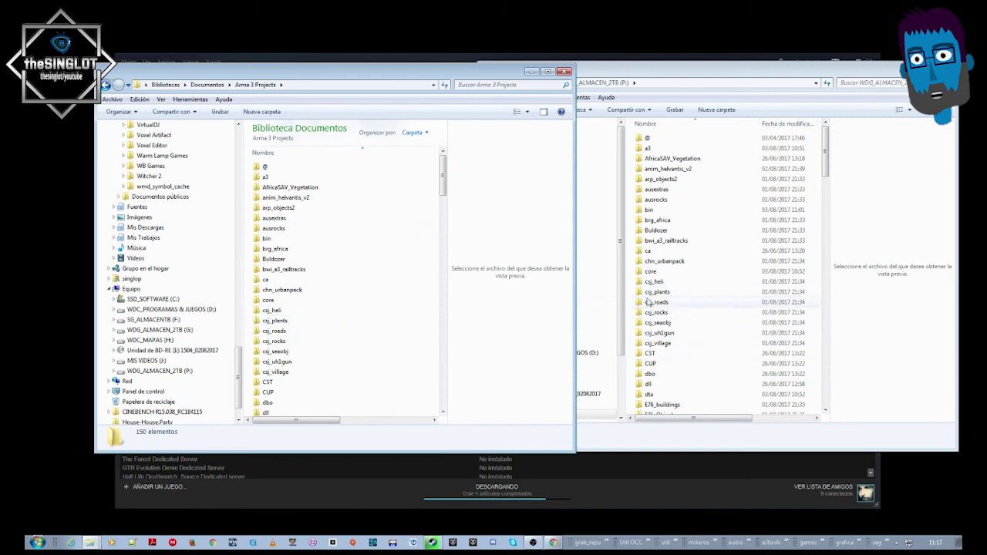
scroll(240, 378, "down", 1)
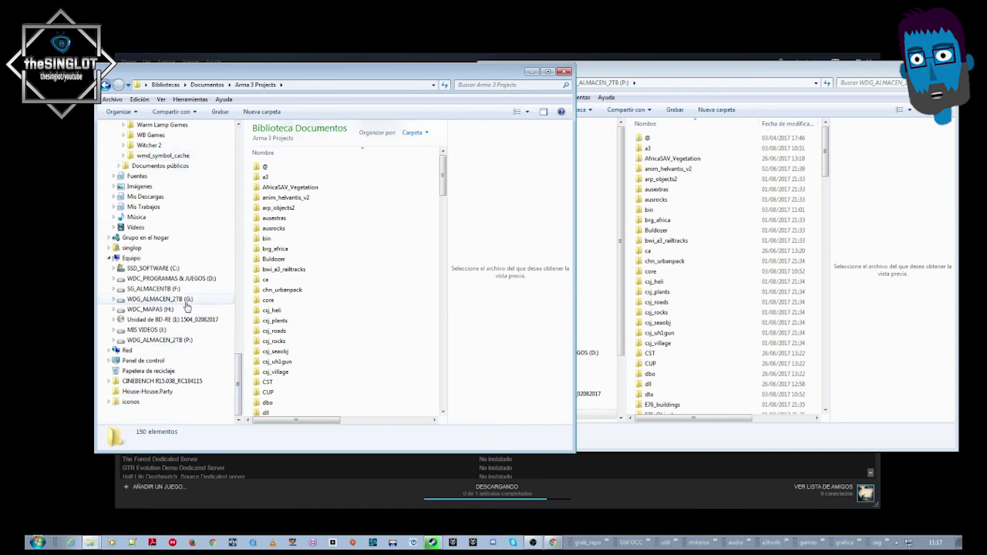
left_click(293, 85)
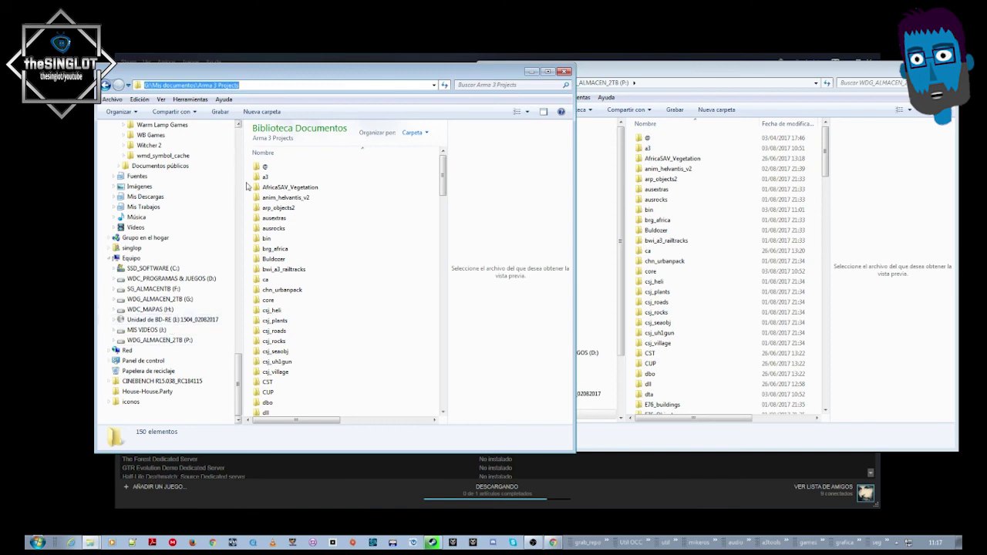
left_click(173, 300)
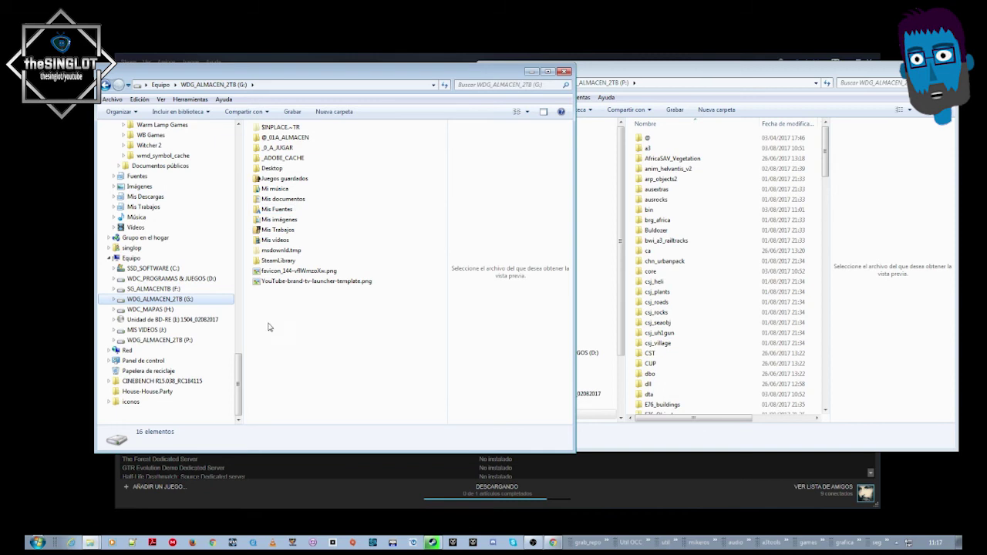
left_click(162, 340)
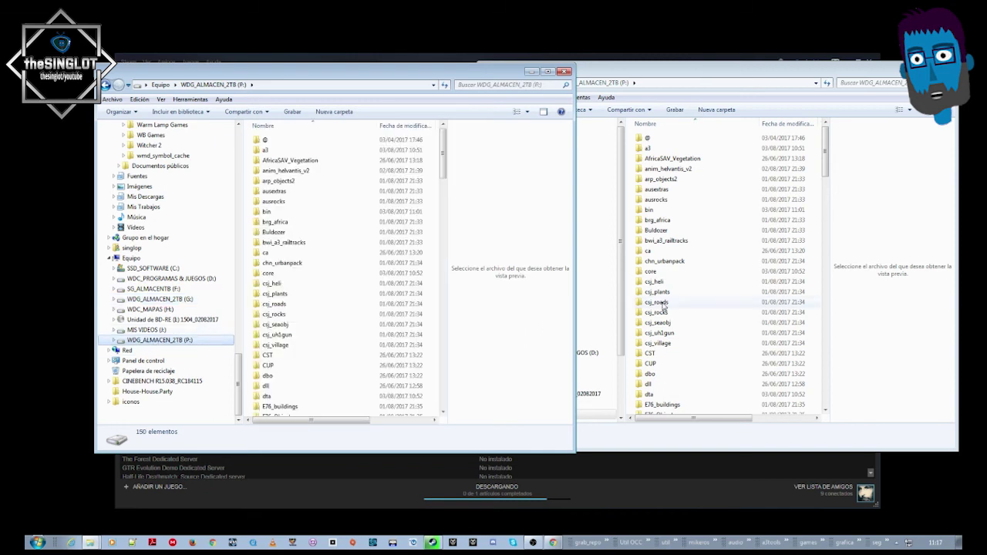
left_click_drag(788, 77, 677, 82)
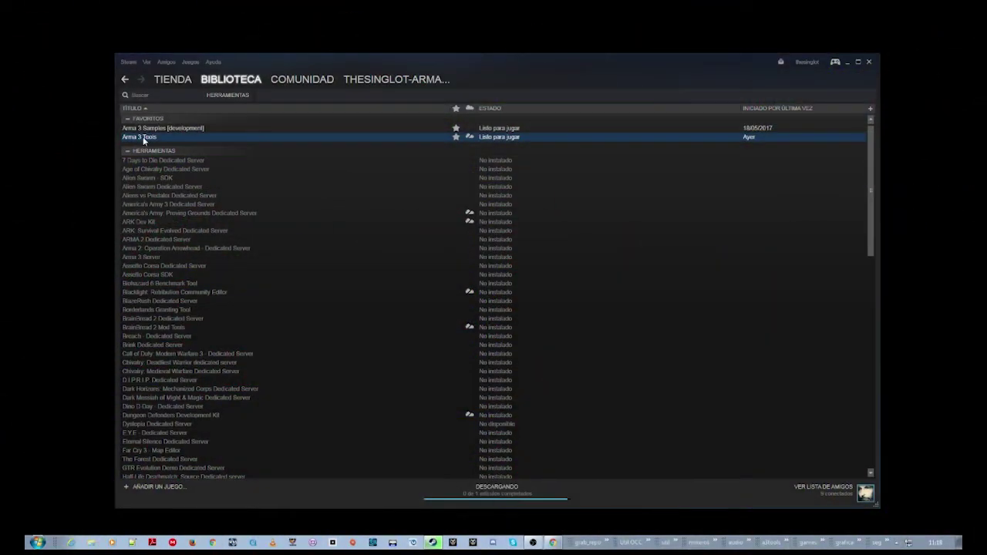
Step: Launch Arma 3 Tools from the Steam library with the "Jugar a Arma 3 Tools" option
double_click(143, 137)
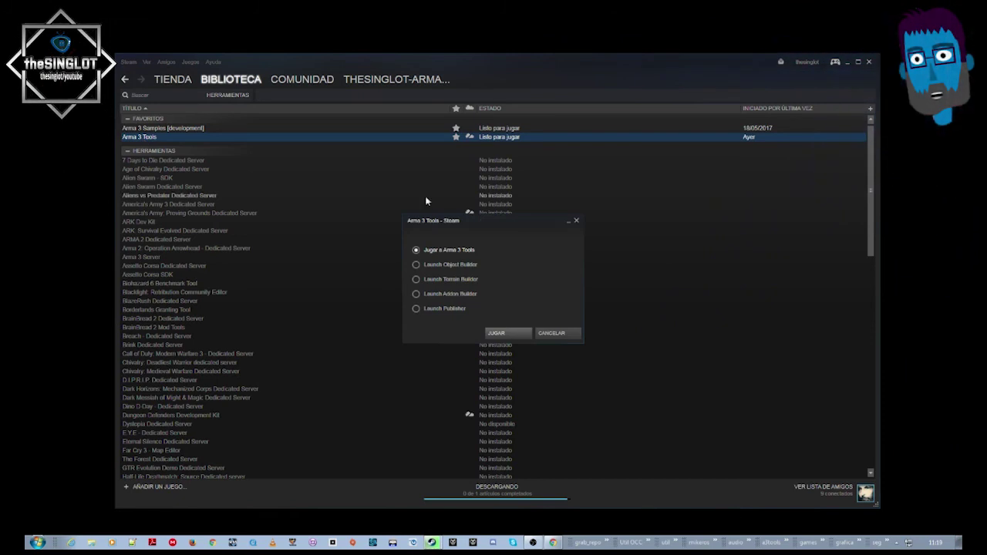
left_click(502, 334)
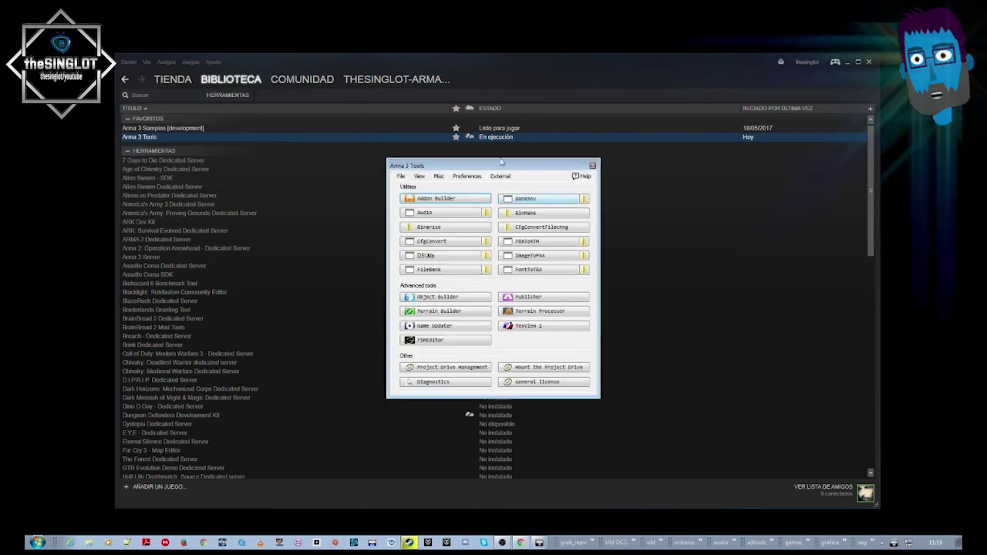
Step: Display the general end-user license agreement in Arma 3 Tools and accept its terms
mouse_move(492, 165)
left_mouse_down()
mouse_move(521, 185)
mouse_move(496, 172)
left_mouse_up()
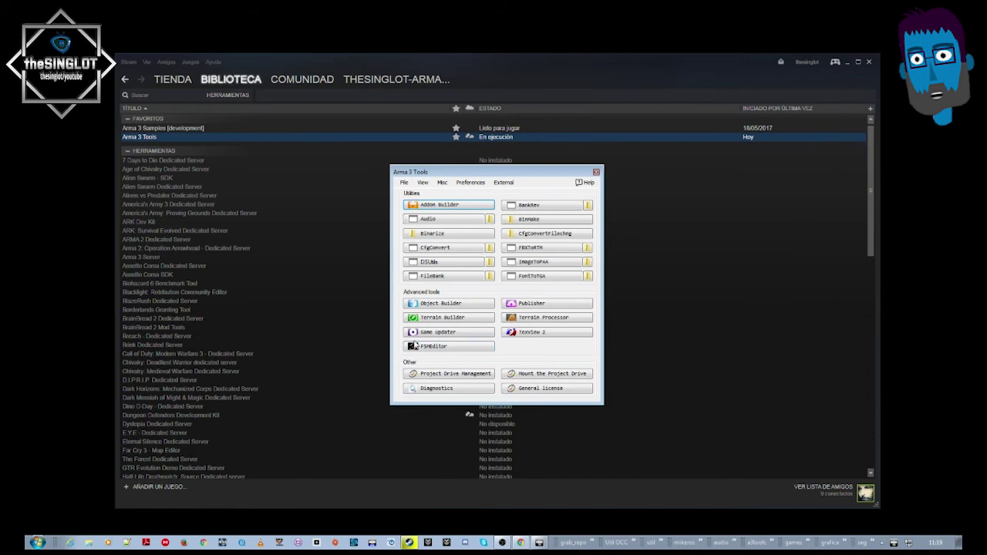
left_click(530, 389)
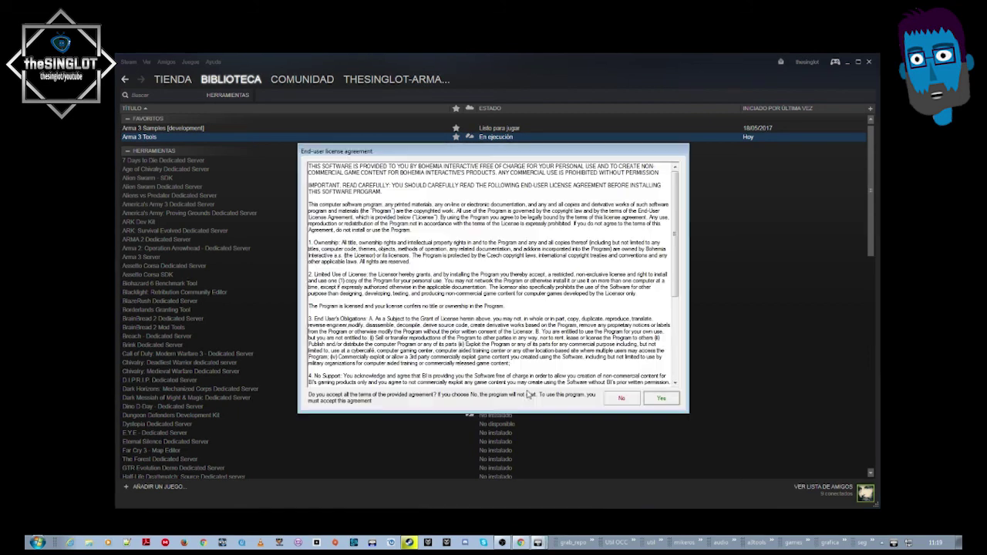
left_click(664, 397)
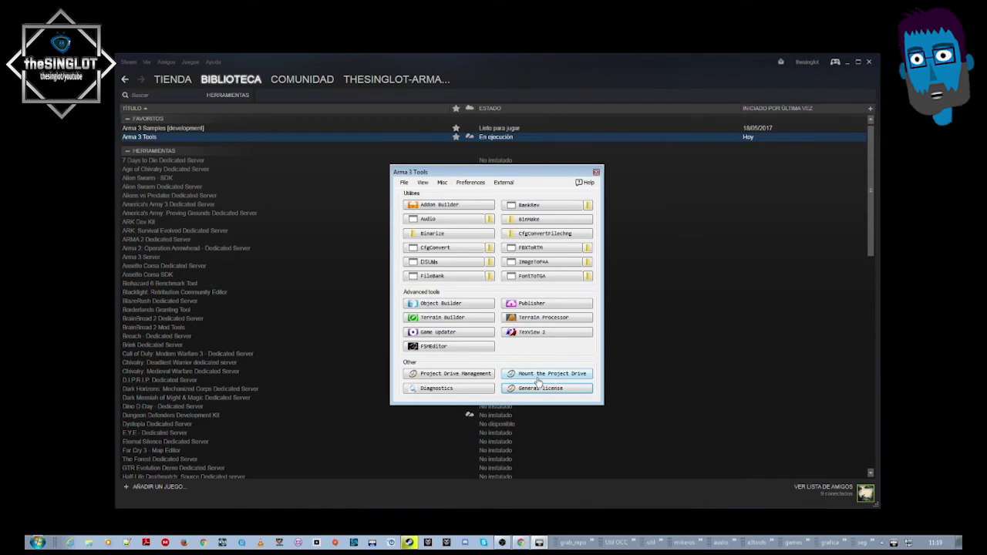
Step: Mount the project drive and check the preference for mounting the P drive on startup
left_click(562, 378)
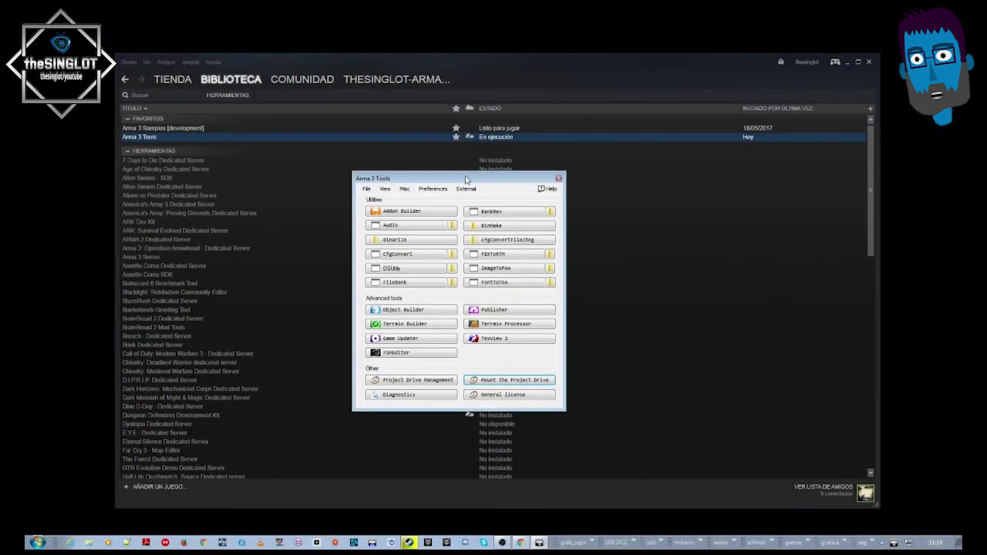
left_click(433, 189)
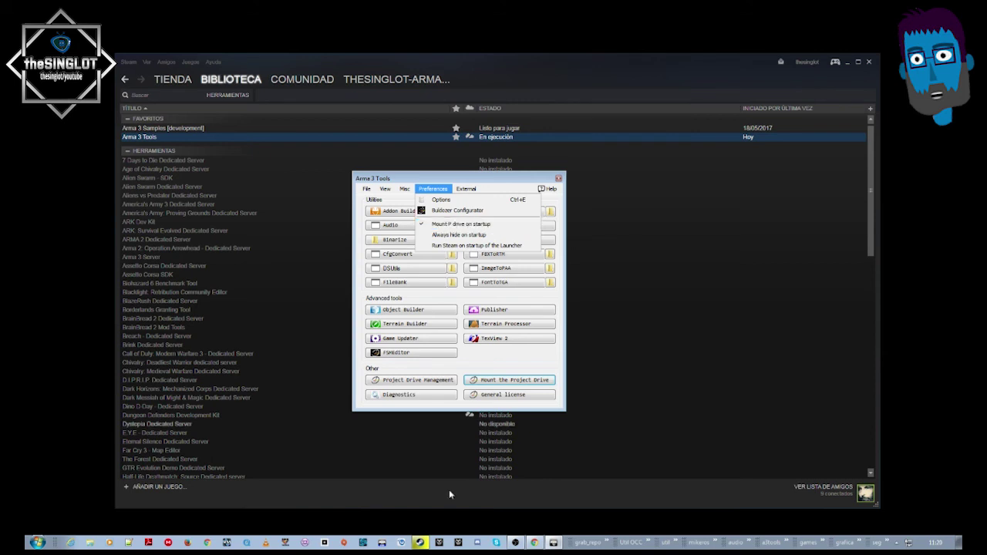
Step: Switch to Windows Explorer and examine the Arma 3 Projects folder in the Documents library, including its chn_urbanpack subfolder
left_click(89, 543)
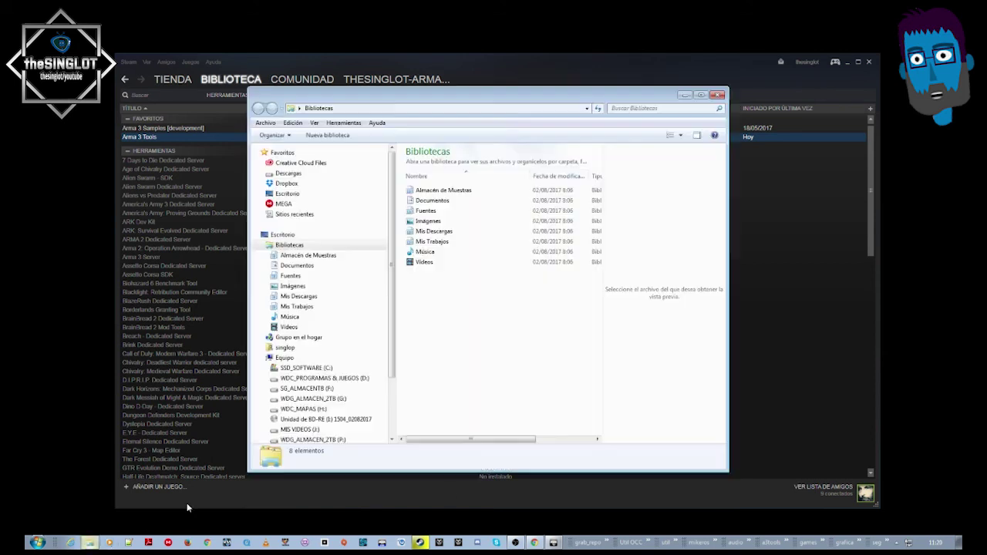
left_click(301, 266)
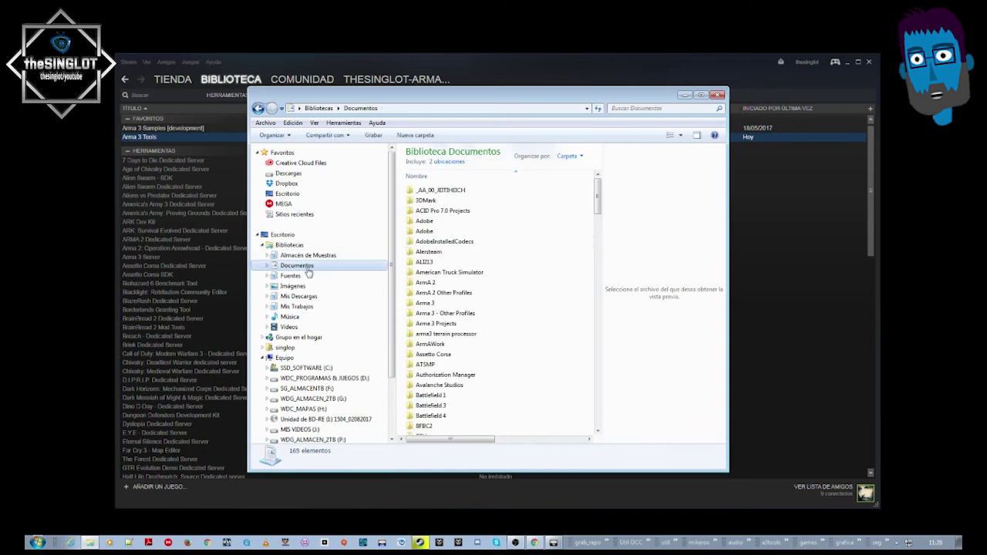
double_click(425, 325)
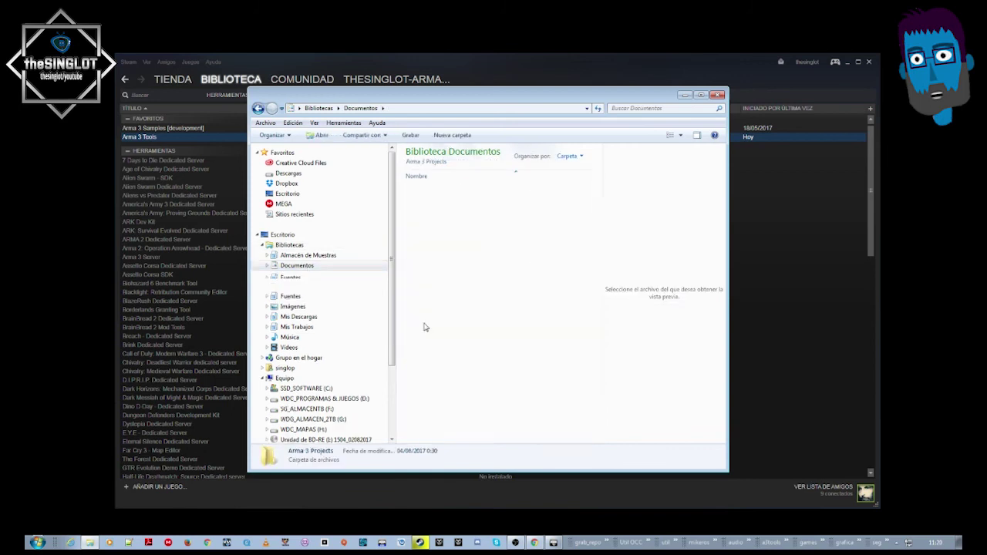
double_click(419, 316)
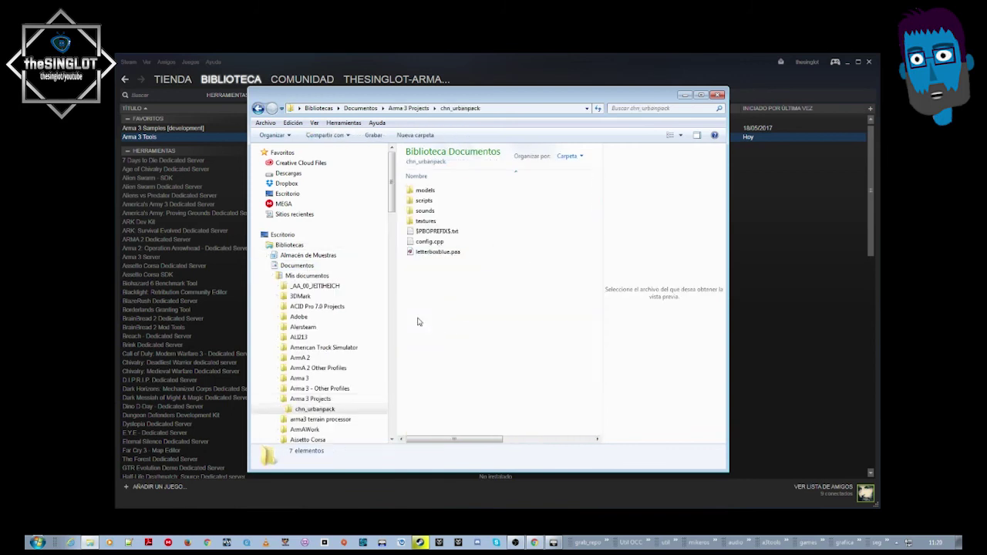
key("BackSpace")
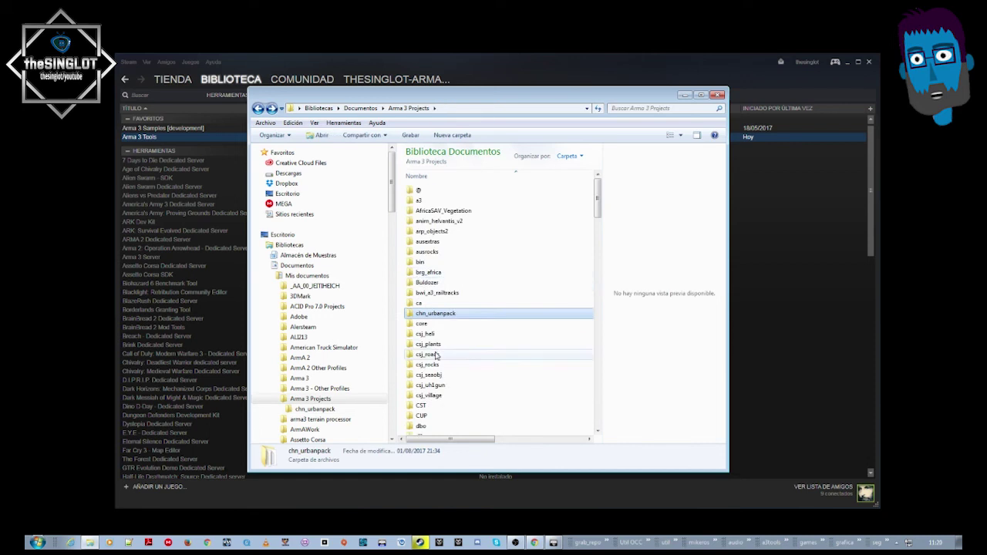
scroll(448, 339, "down", 15)
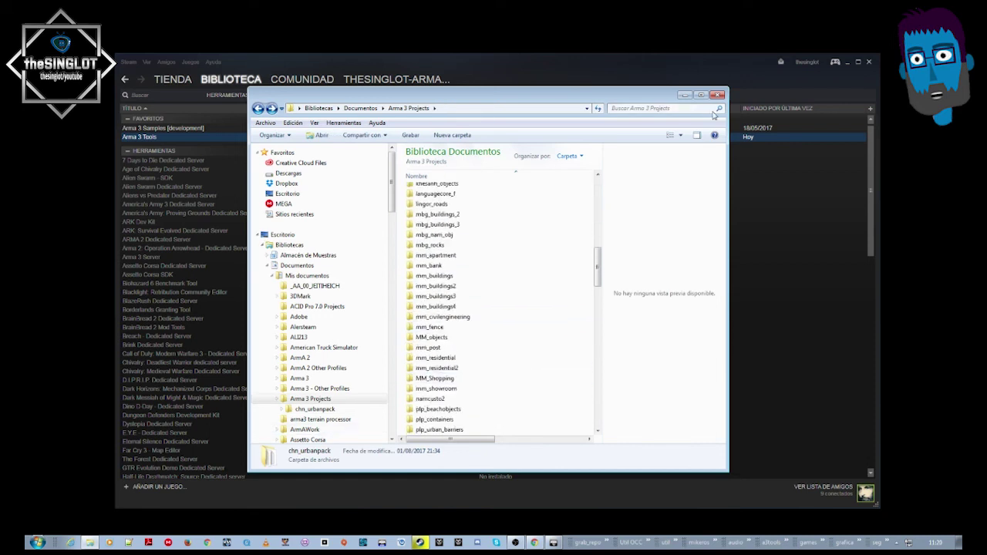
Step: Inspect the ArmAWork folder, its CA subfolder and the arma3 terrain processor folder, and expand Arma 3 Projects in the folder tree
left_click(307, 430)
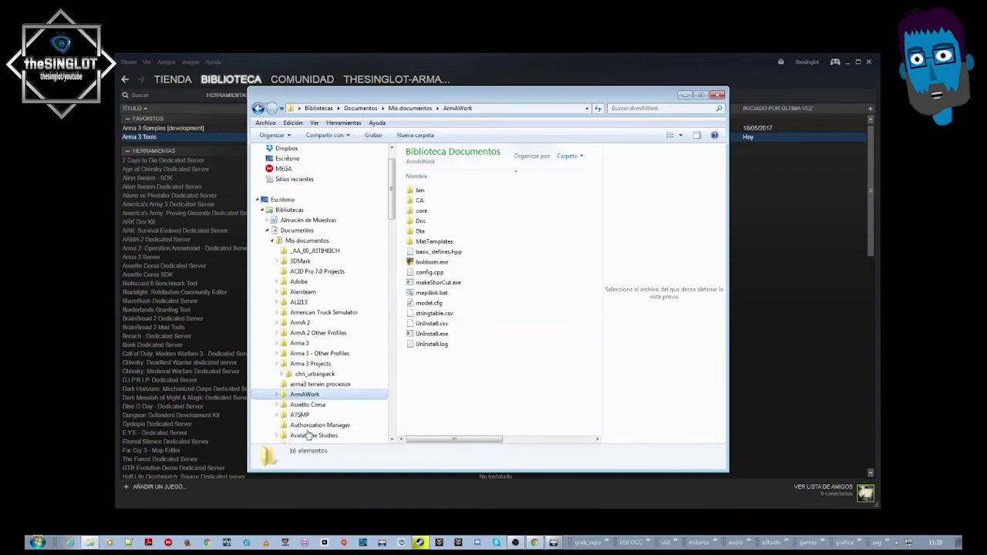
scroll(311, 435, "down", 1)
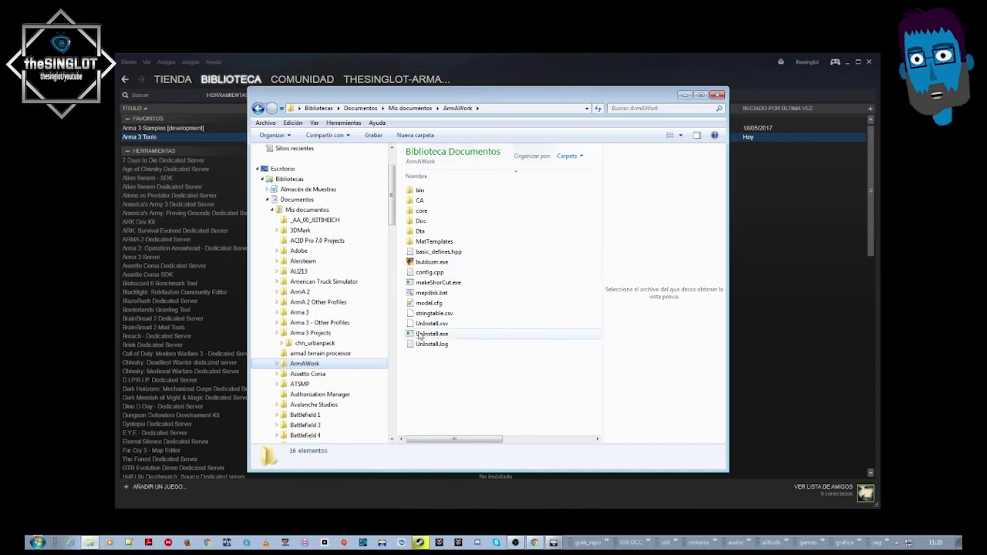
left_click_drag(417, 380, 421, 192)
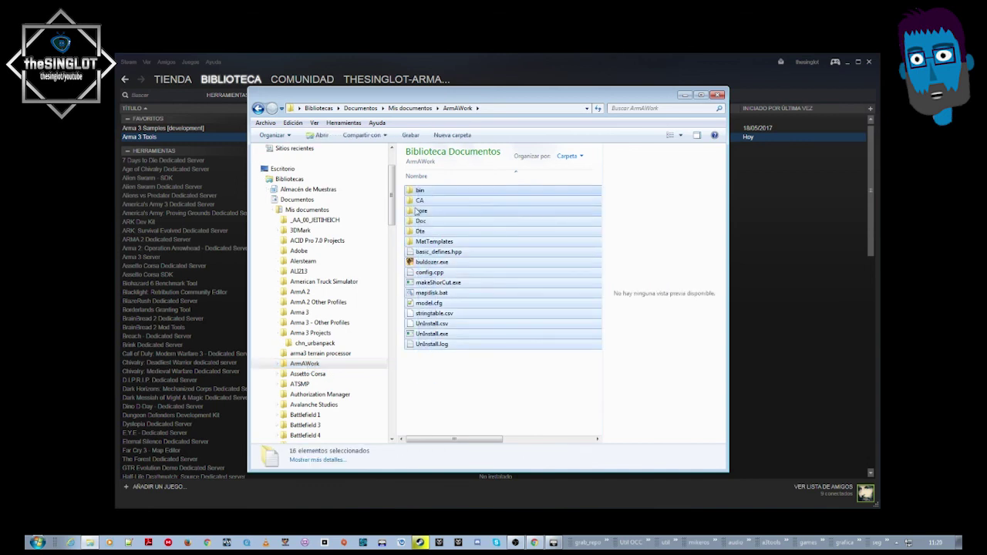
double_click(419, 201)
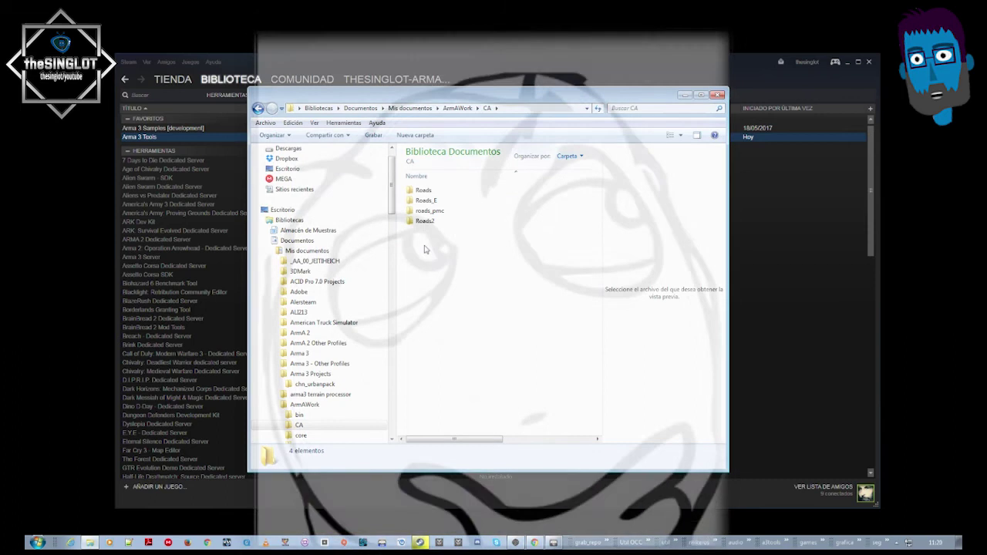
left_click(284, 405)
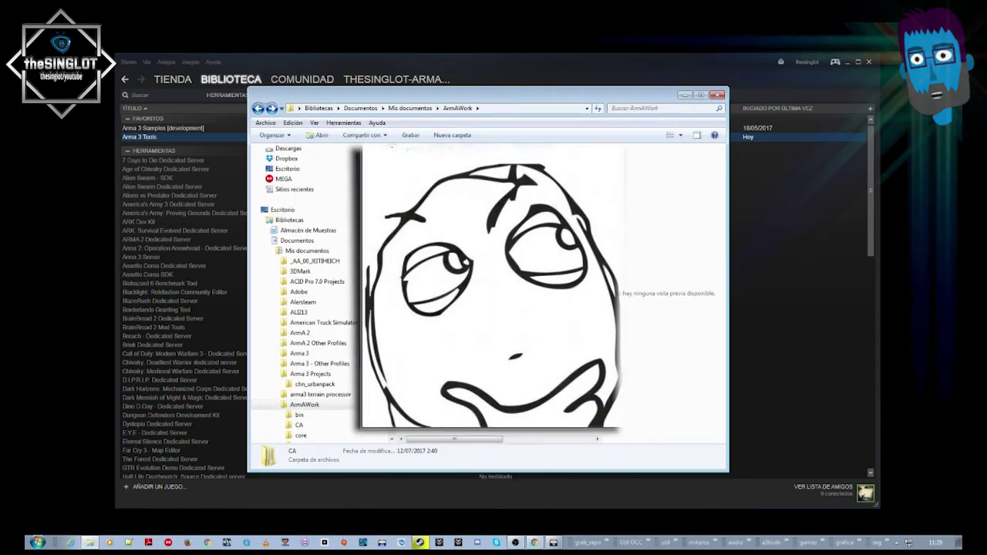
left_click(279, 405)
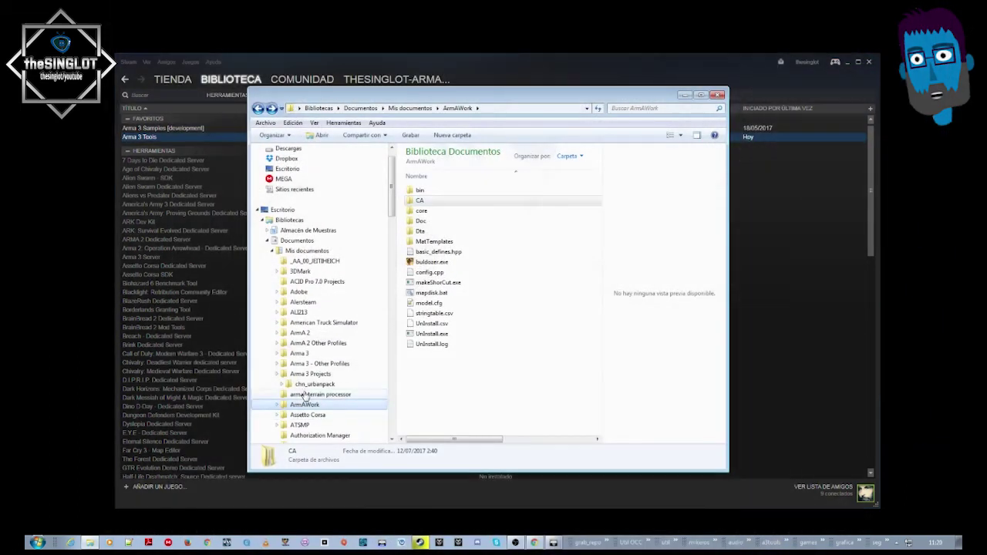
left_click(306, 395)
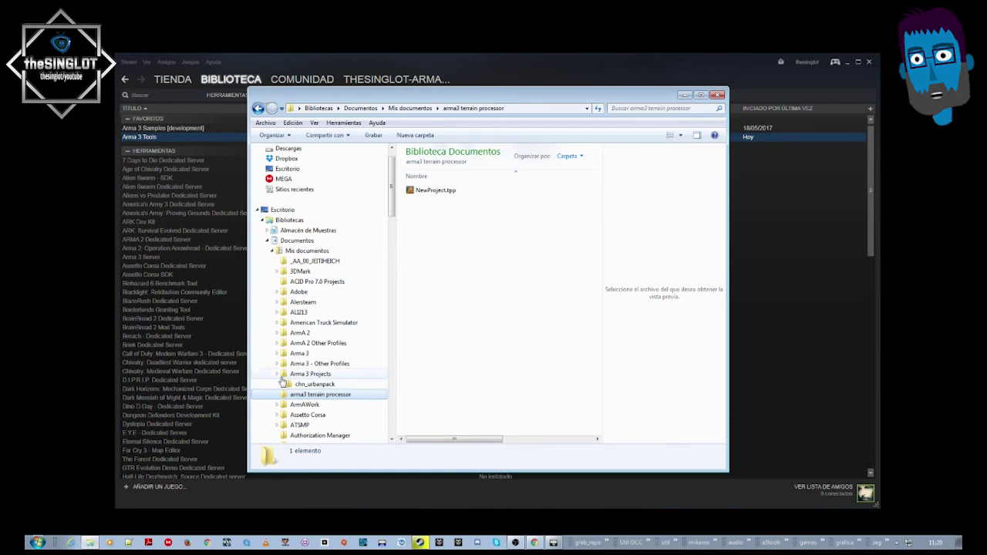
left_click(277, 374)
Step: Switch to Arma 3 Tools, launch Terrain Processor to review its recent project paths, and close it without opening a project
left_click(555, 543)
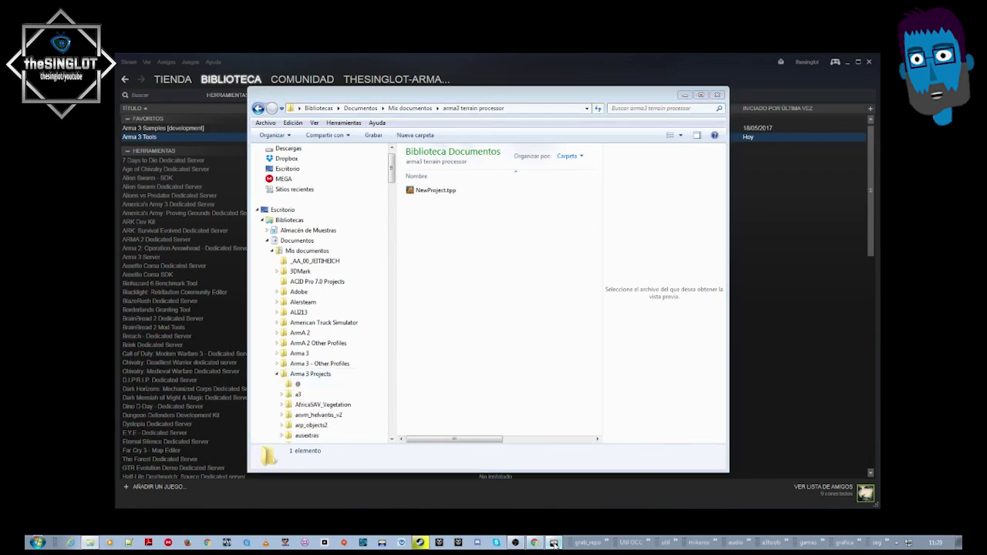
left_click(495, 327)
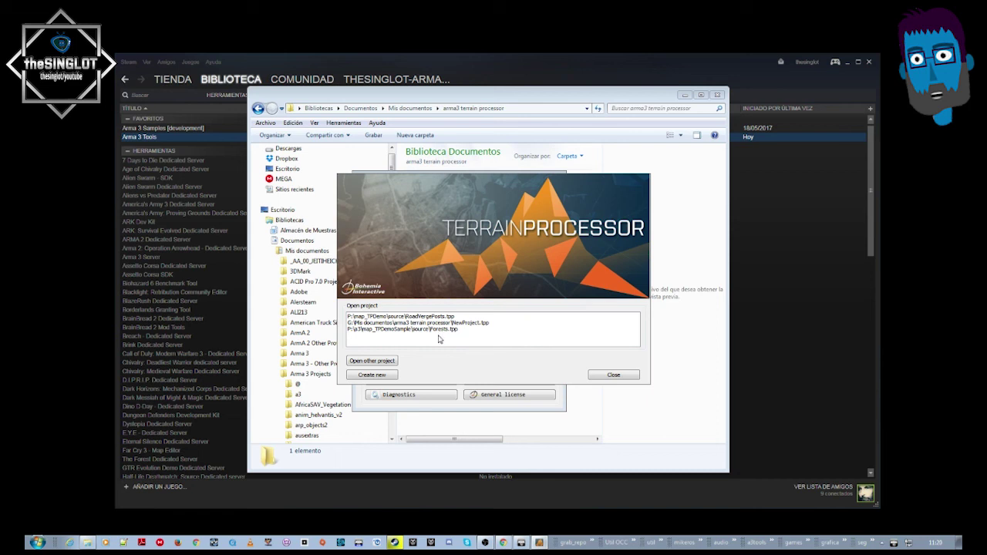
left_click(612, 376)
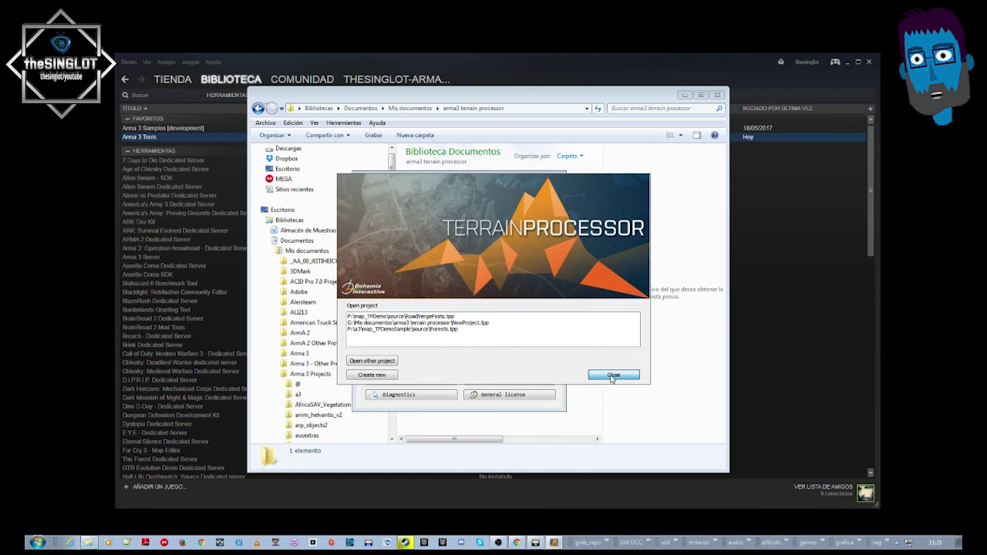
left_click(613, 375)
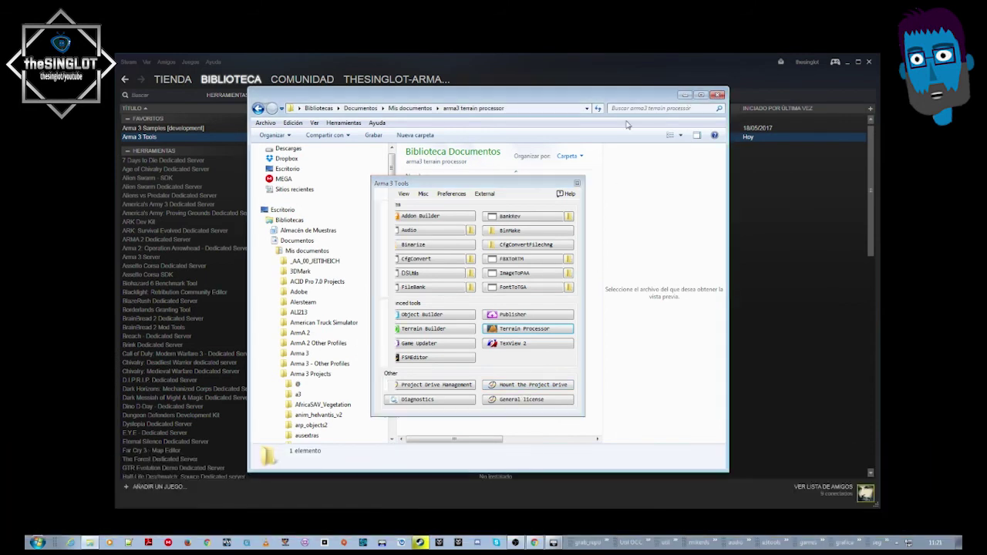
Step: Minimize Windows Explorer, return to Arma 3 Tools, and view the Buldozer Configurator settings without applying a configuration
left_click(685, 95)
left_click(561, 544)
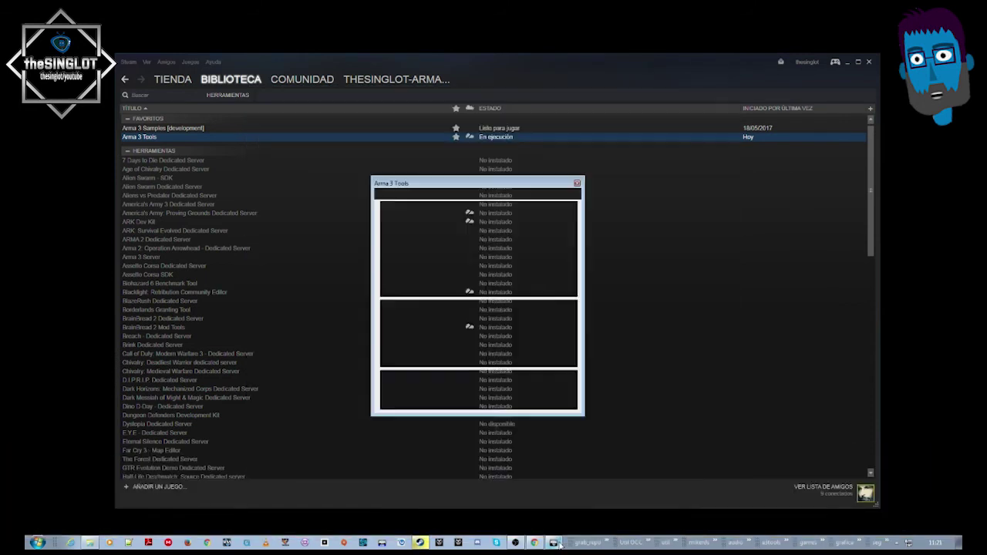
left_click(453, 195)
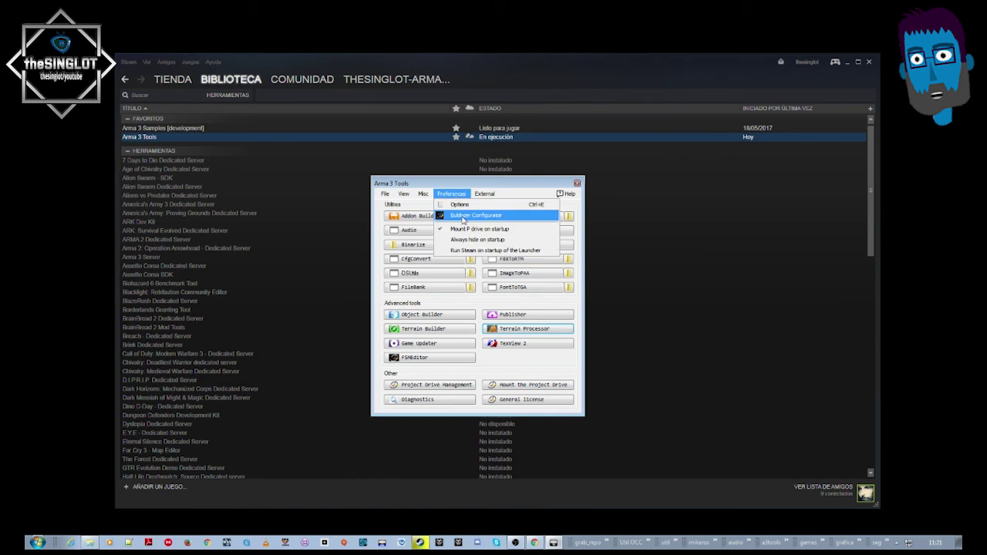
left_click(462, 218)
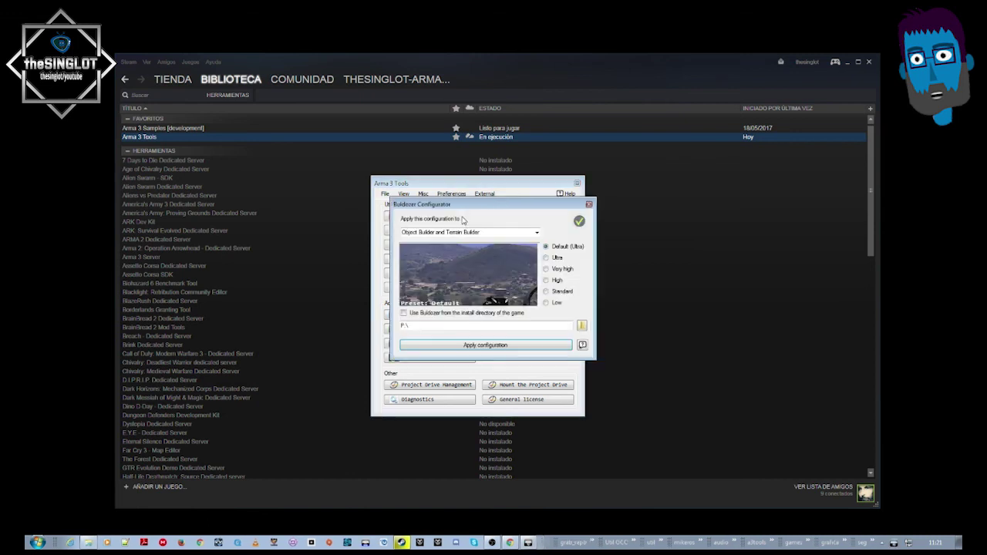
left_click_drag(479, 213, 462, 207)
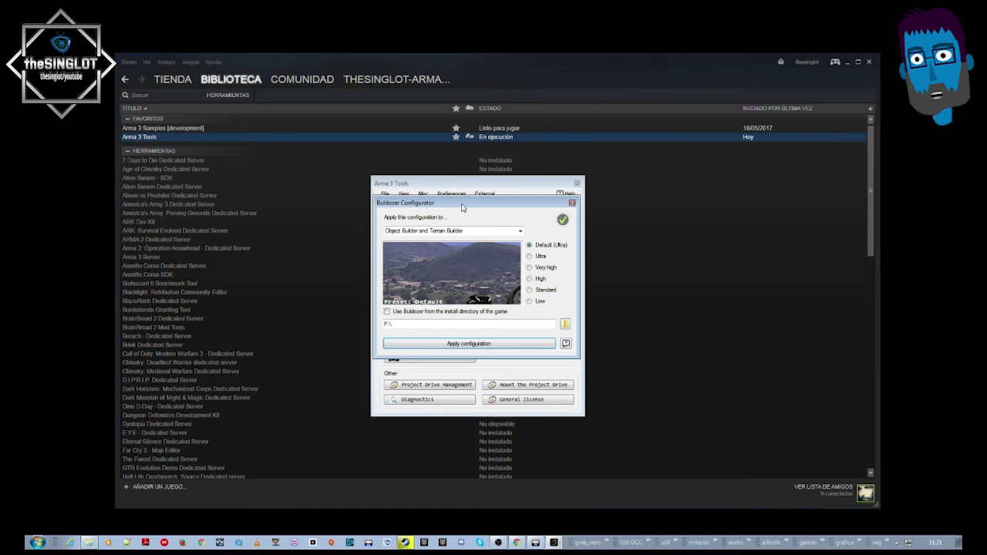
left_click(572, 203)
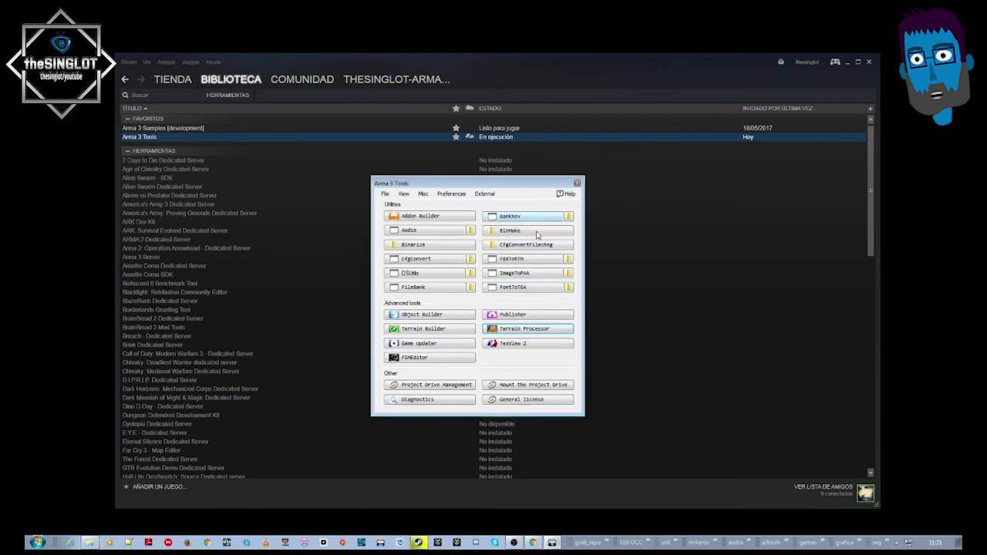
Step: Review the available modes in Project Drive Management and close it without running any of them
left_click(453, 391)
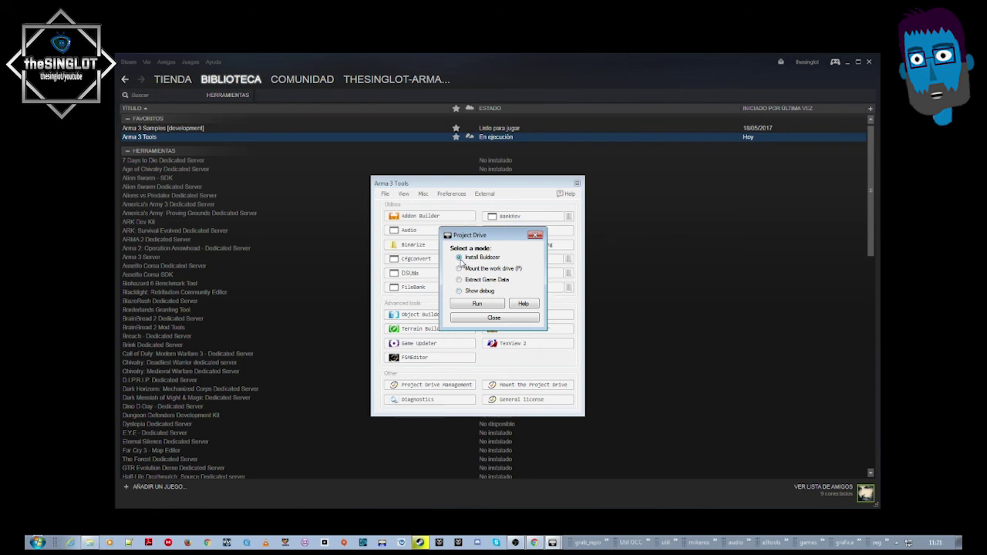
left_click(497, 318)
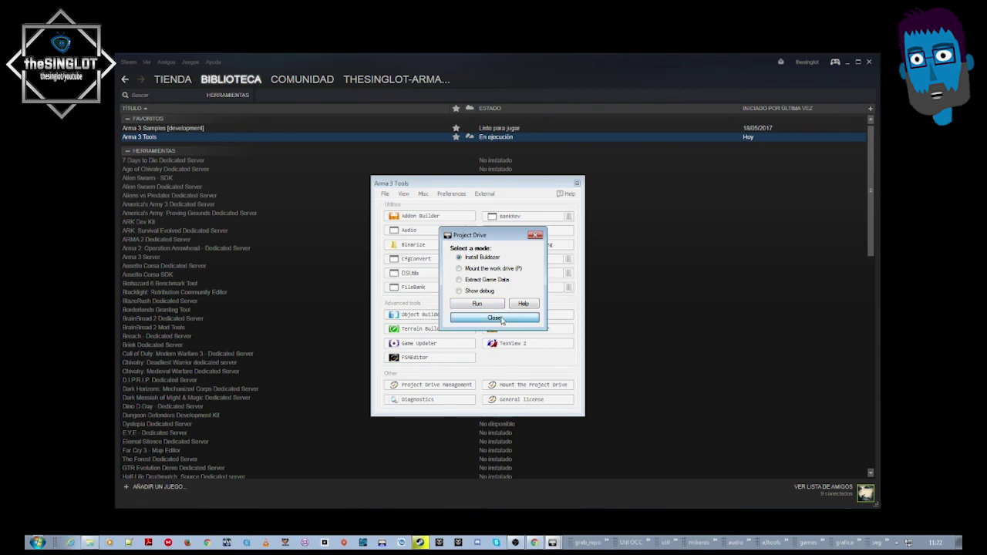
Step: Open the Buldozer Configurator and compare the preview images of the Ultra, Very high, High, Standard and Low presets
left_click(451, 193)
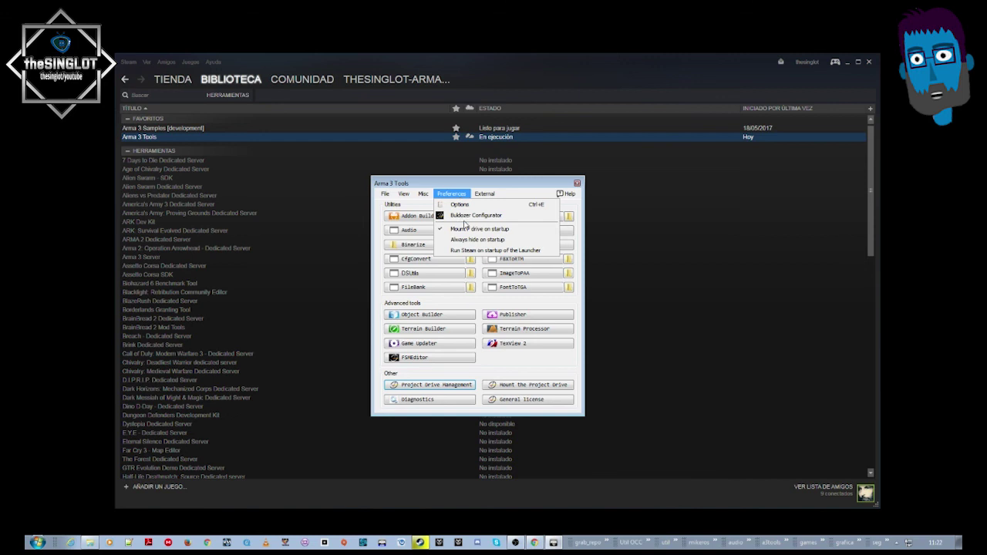
left_click(466, 219)
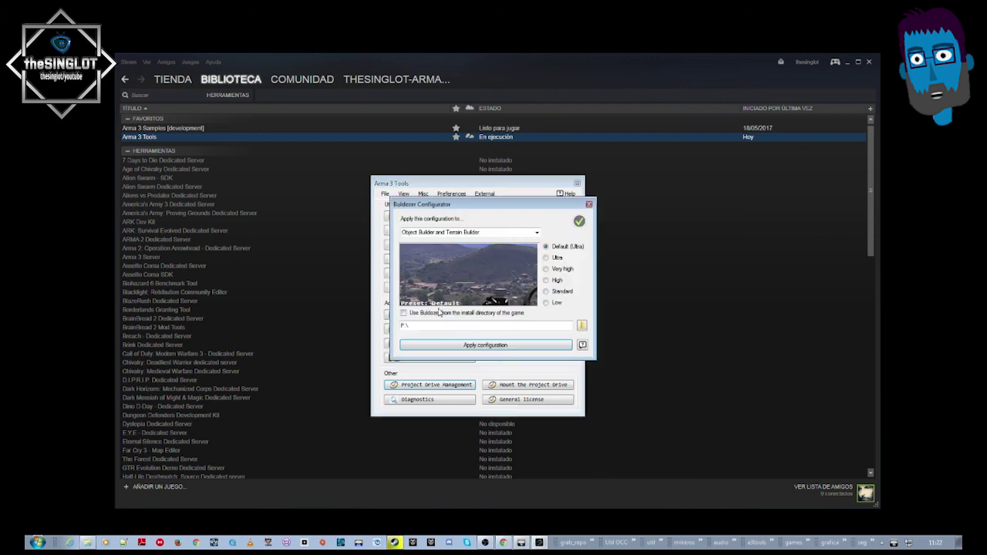
left_click(547, 269)
left_click(547, 291)
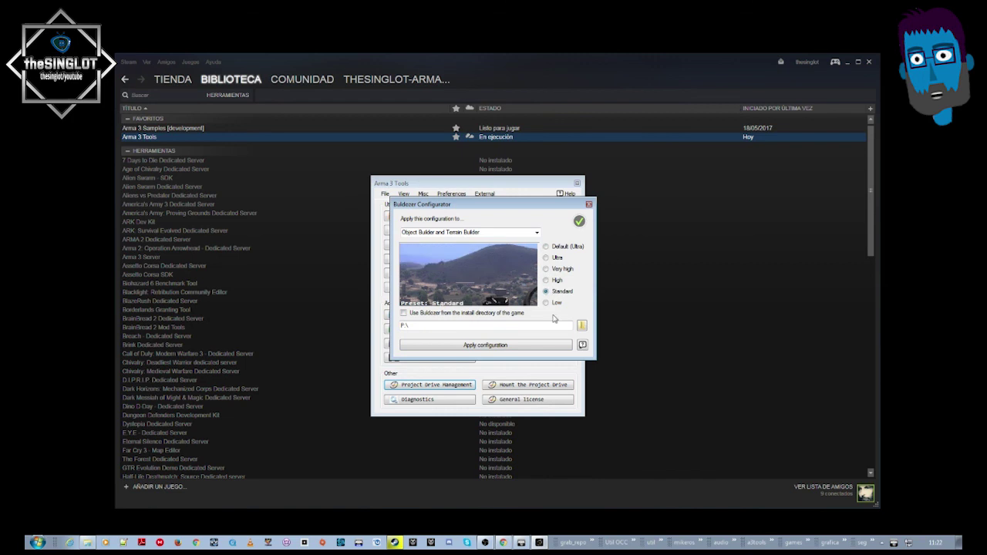
left_click(547, 303)
left_click(547, 292)
left_click(547, 280)
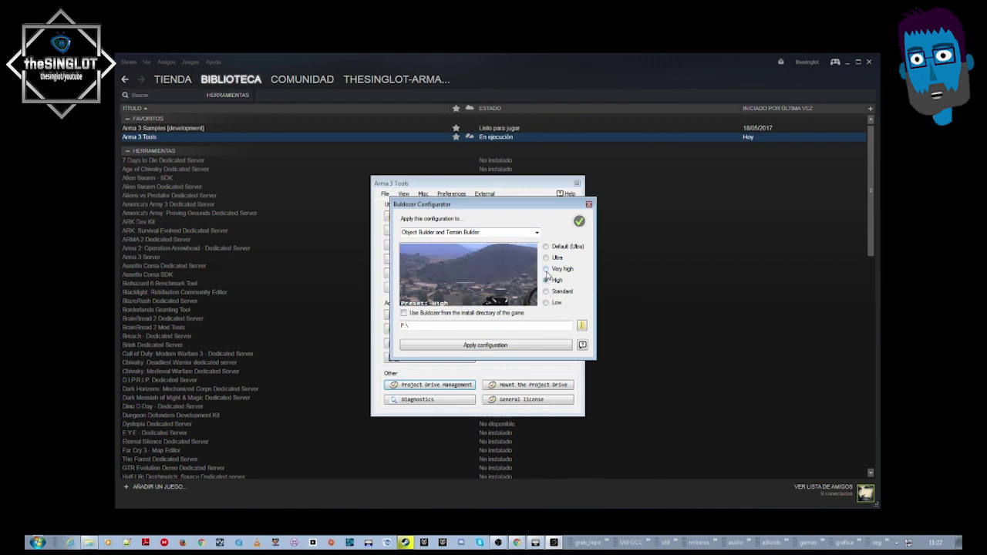
left_click(547, 269)
left_click(547, 258)
left_click(546, 247)
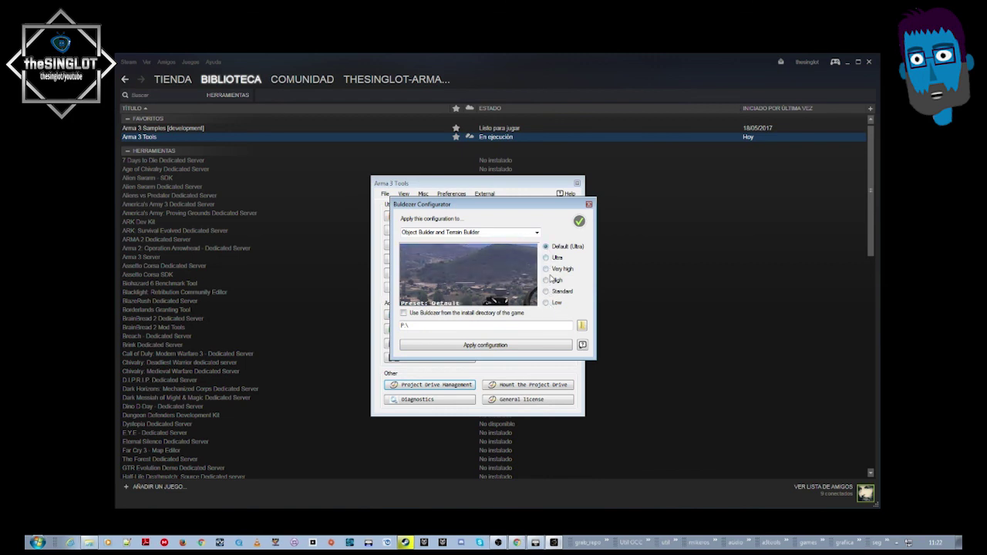
left_click(546, 269)
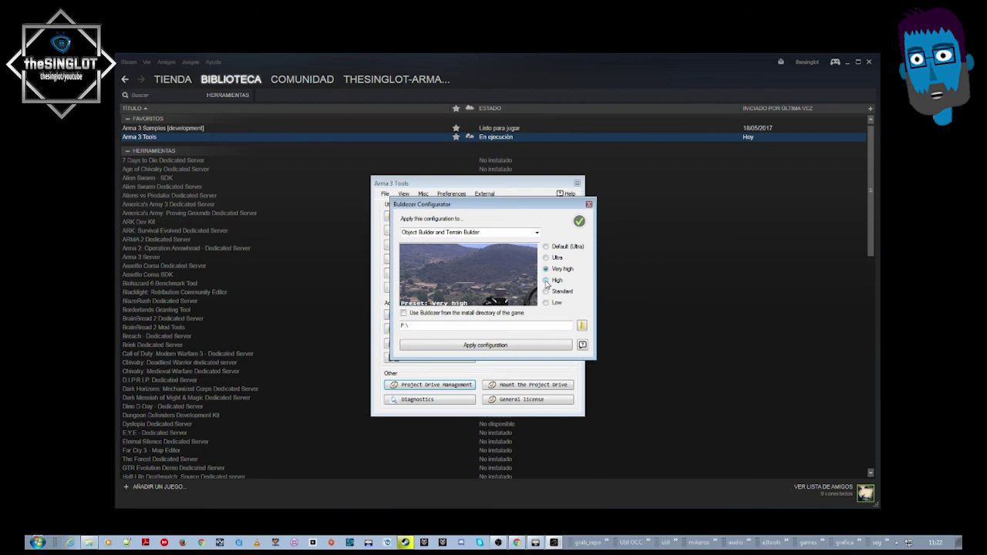
left_click(547, 281)
left_click(546, 292)
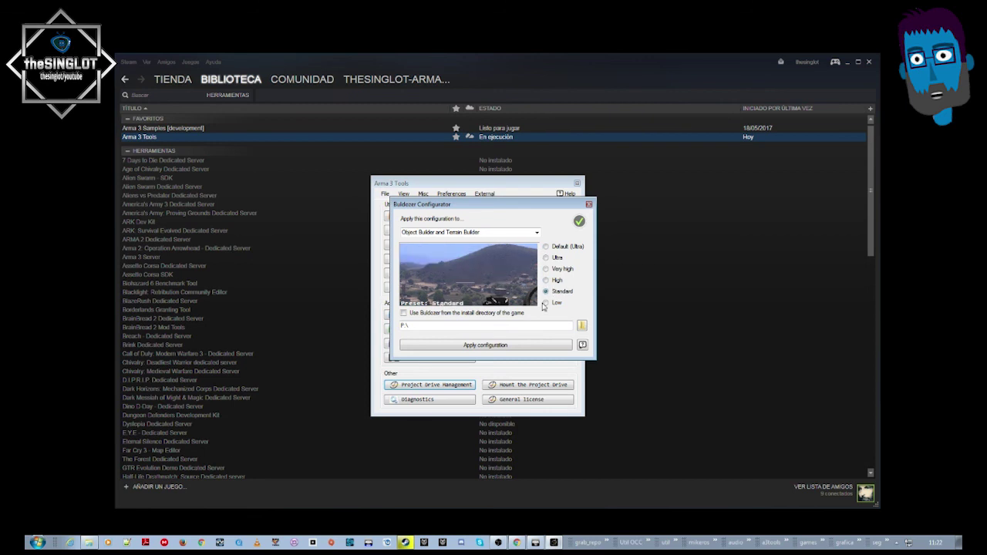
Step: Apply the Default (Ultra) Buldozer configuration to Object Builder and Terrain Builder with the P:\ path, and acknowledge the notice
left_click(546, 247)
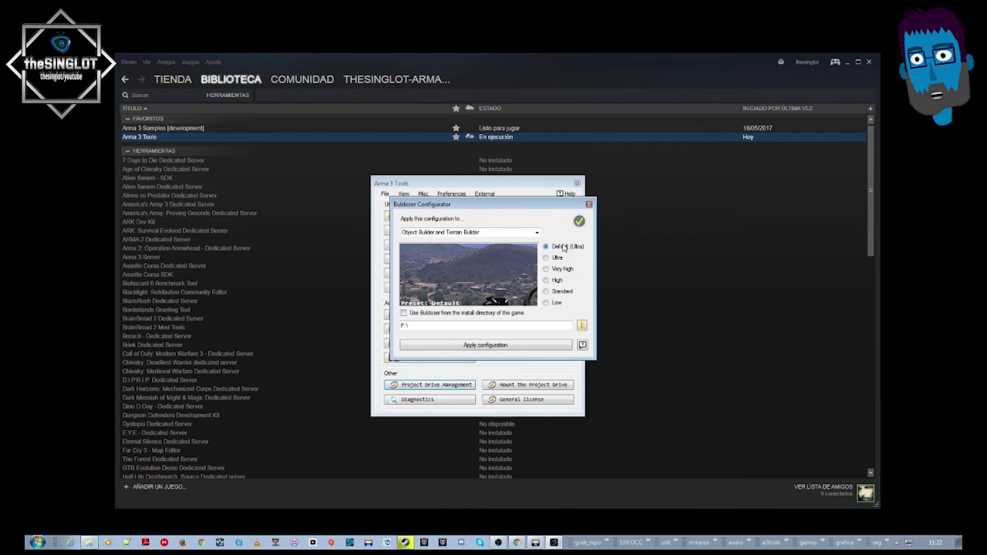
left_click(500, 348)
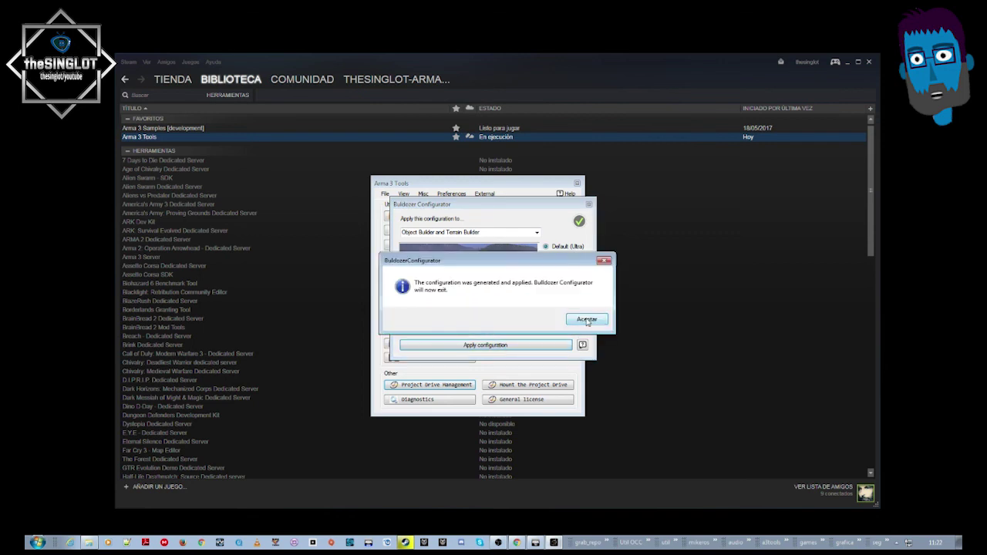
left_click(583, 322)
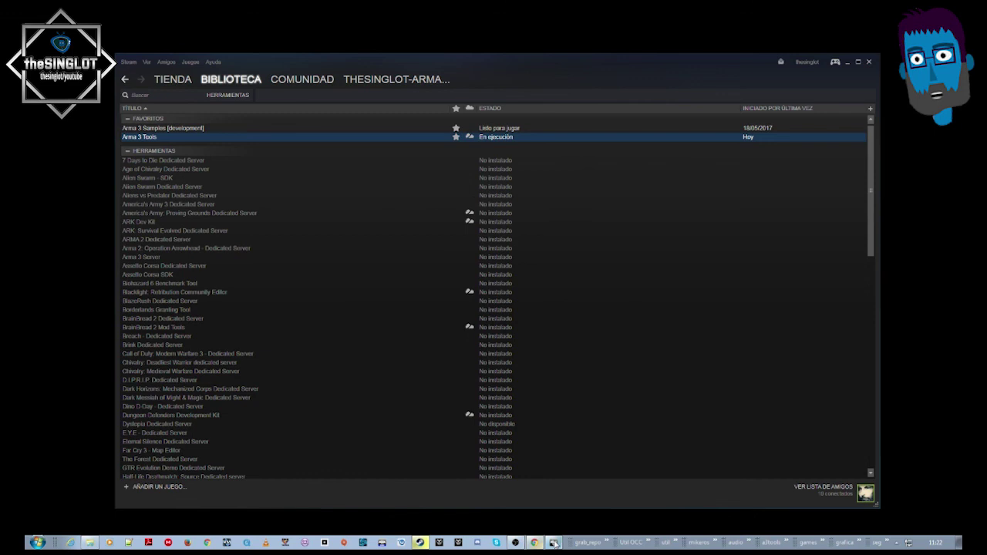
Step: Switch back to Arma 3 Tools and launch Terrain Builder
left_click(554, 543)
left_click_drag(513, 184, 510, 187)
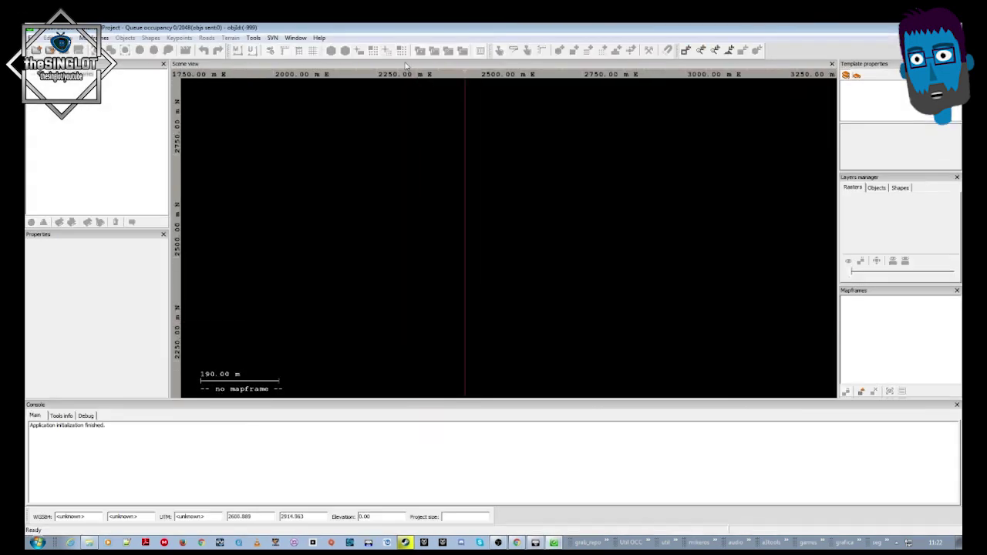
left_click(295, 38)
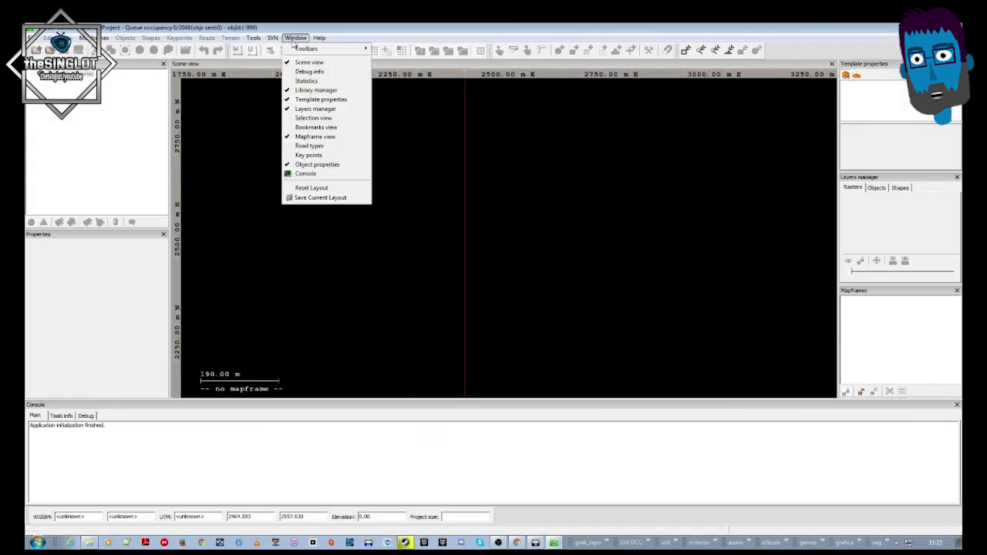
left_click(296, 38)
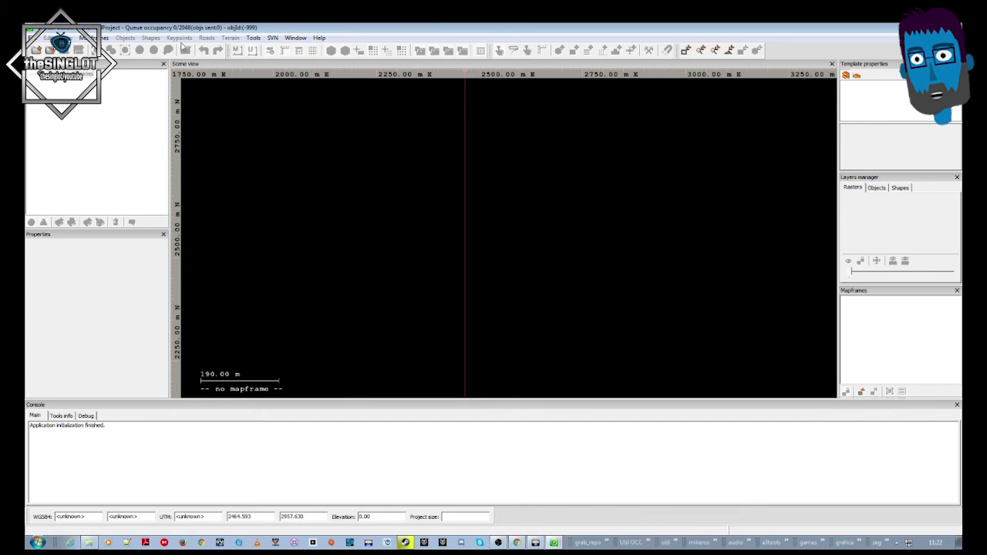
left_click(296, 38)
mouse_move(321, 40)
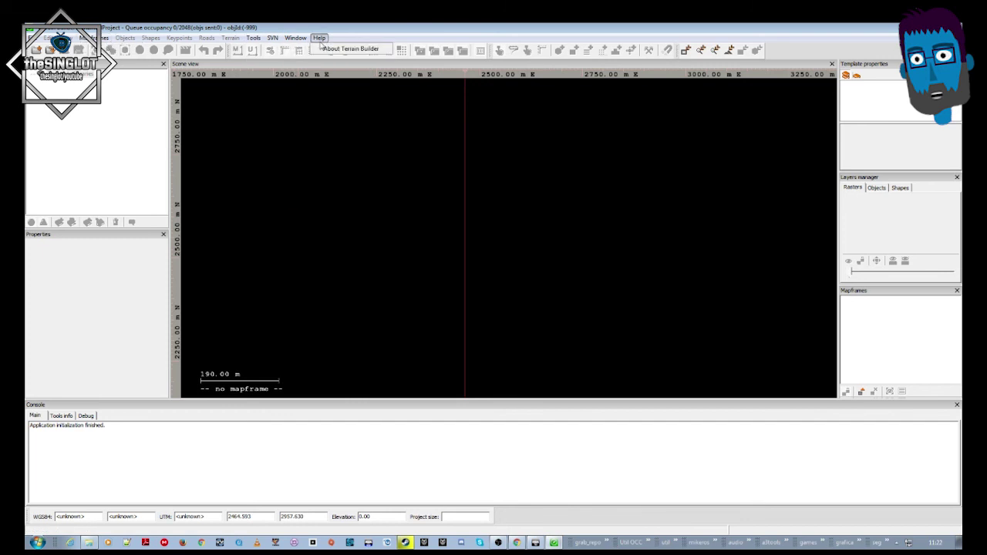
left_click(292, 42)
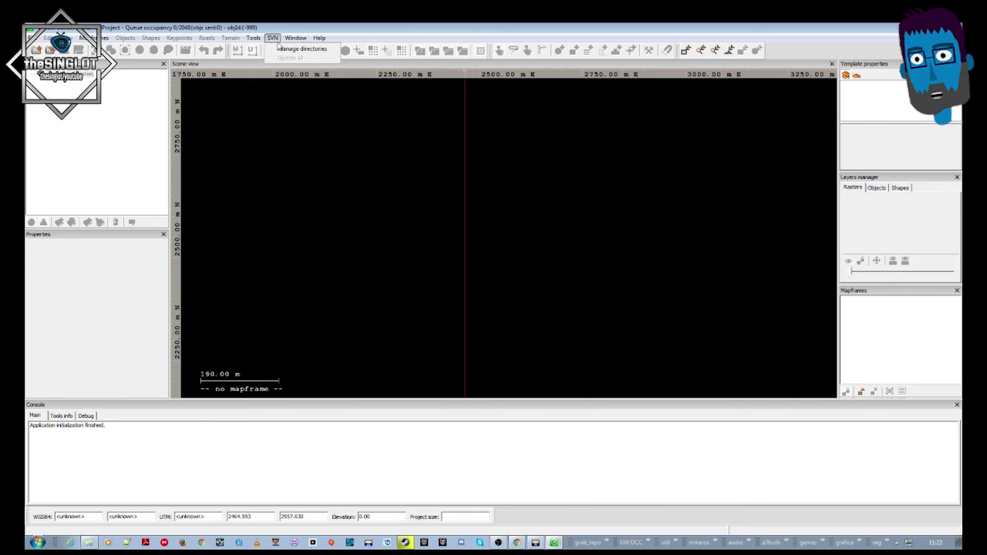
Step: Open the Terrain Builder preferences, expand User settings and General, and review the Application and Alerts options
left_click(258, 42)
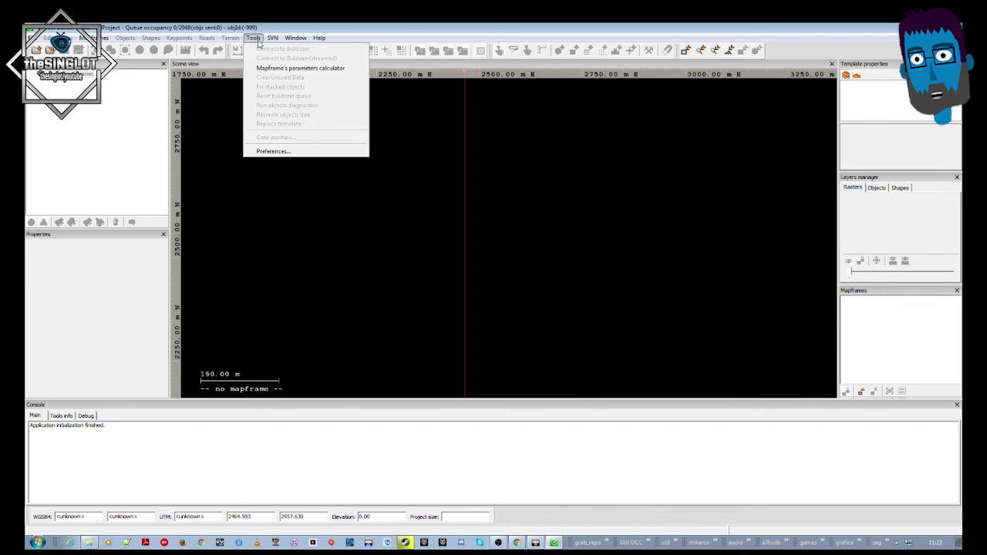
left_click(276, 152)
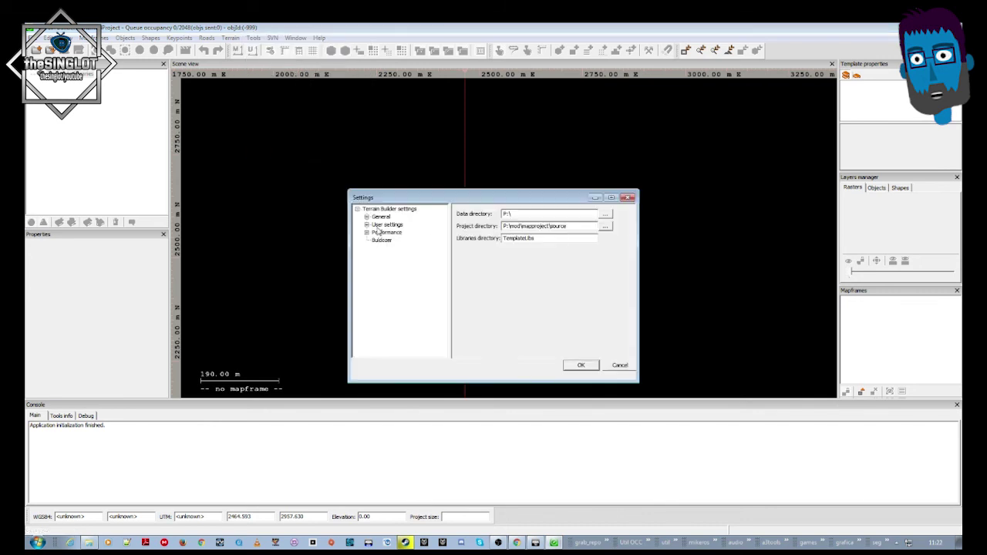
left_click(367, 225)
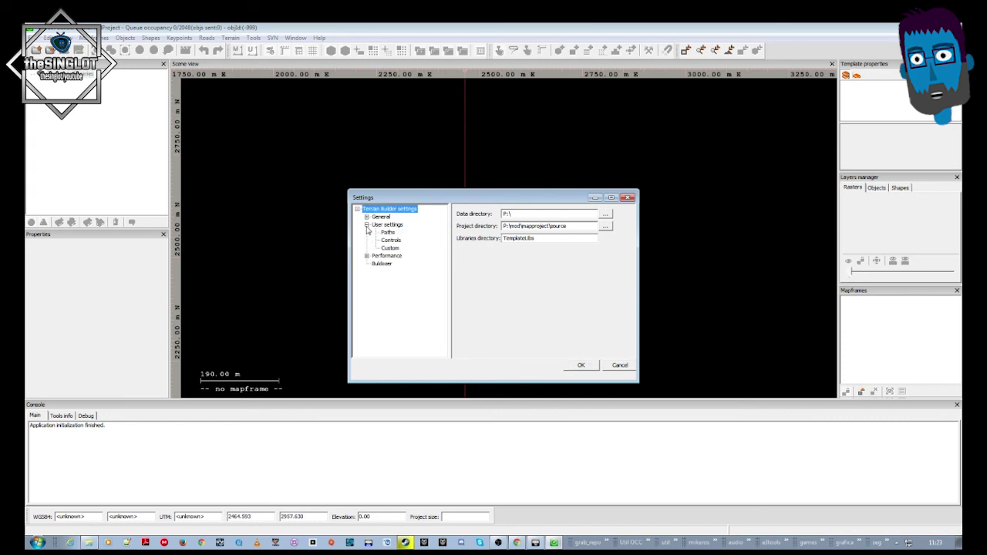
left_click(367, 217)
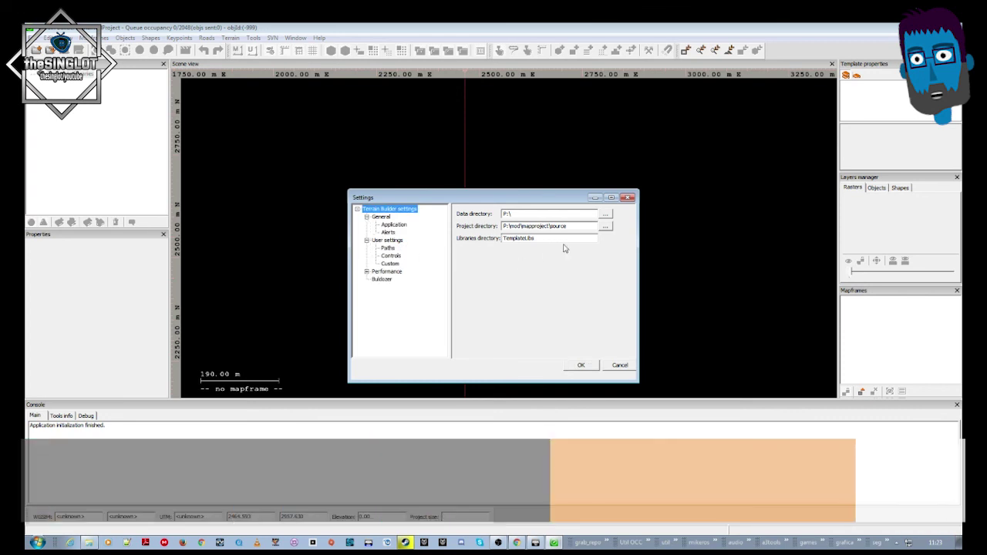
left_click(393, 224)
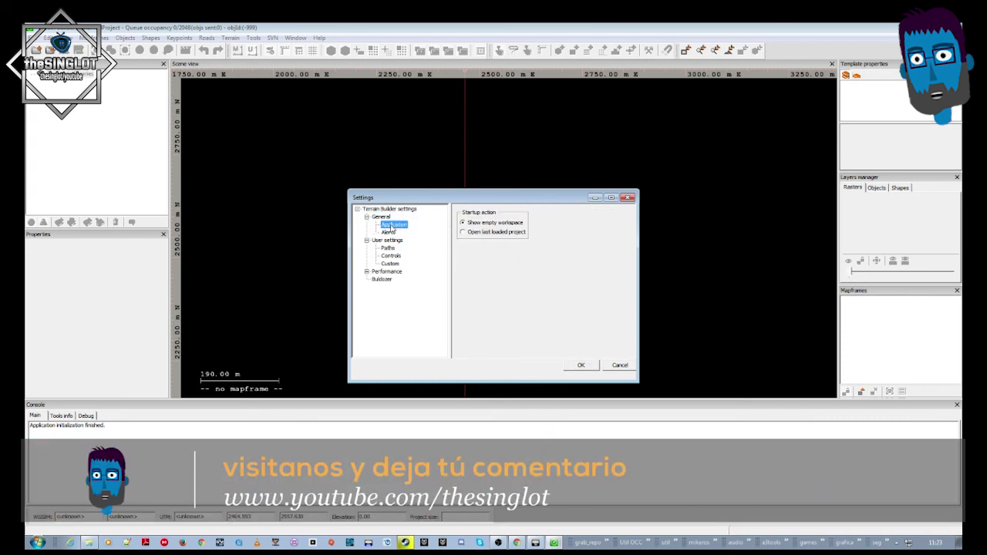
left_click(388, 232)
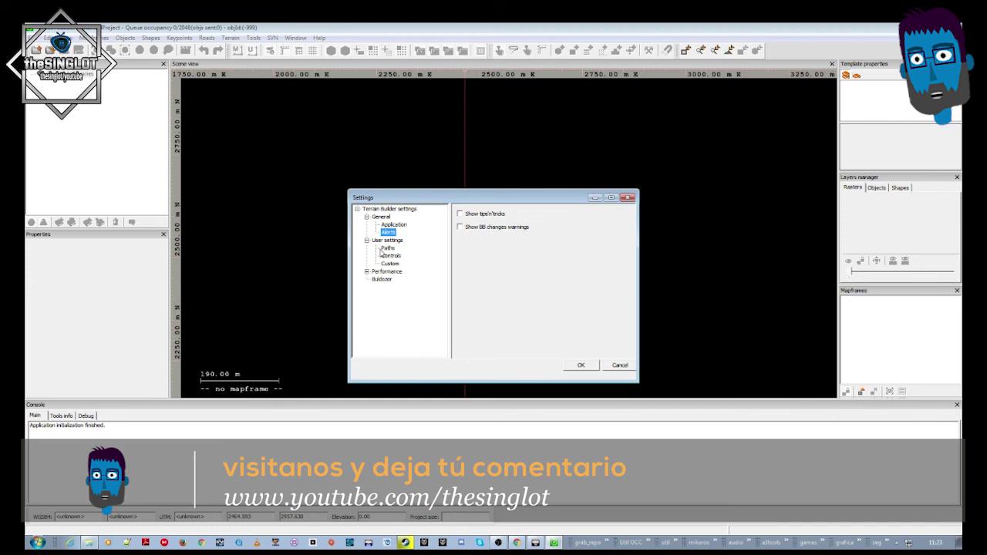
Step: Review the Paths, Controls and Custom pages under User settings, including the directories and terrain defaults
left_click(388, 242)
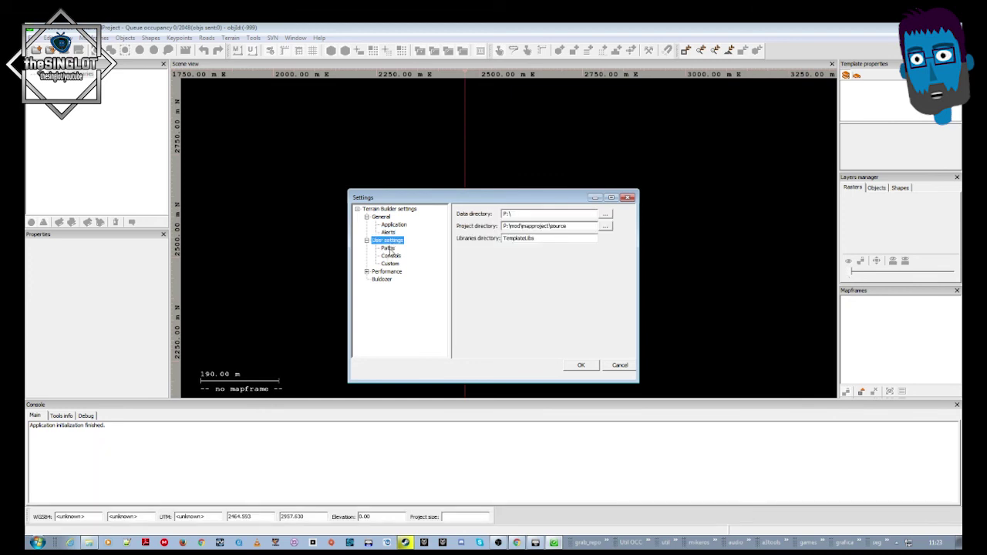
left_click(388, 249)
left_click(390, 255)
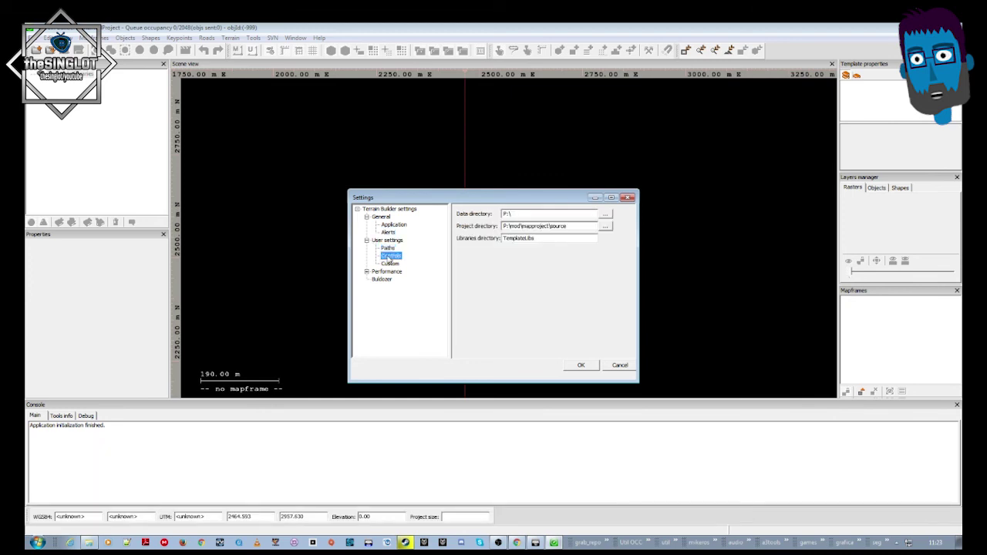
left_click(390, 264)
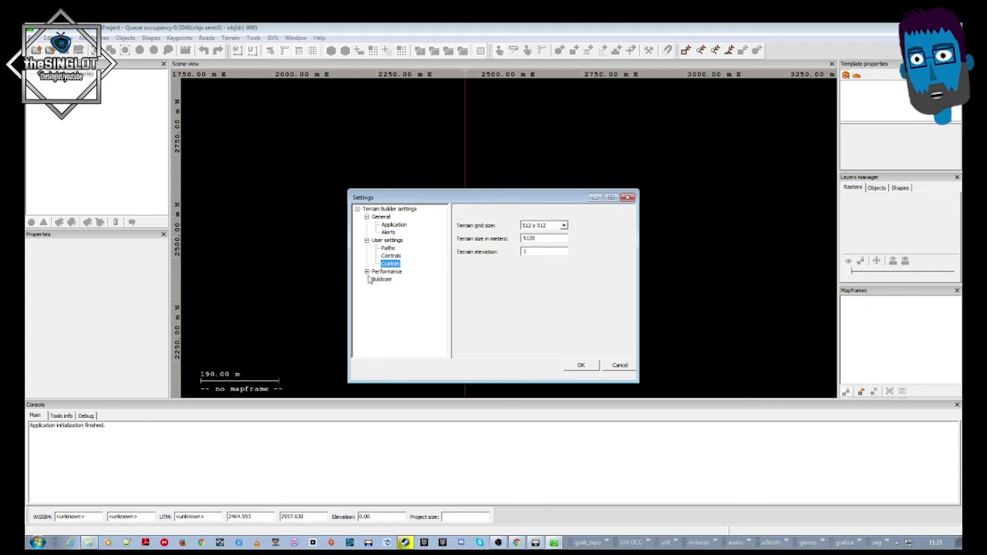
Step: Review the Performance pages for object tree and auto balance and the Buldozer paths, and accept the settings without changes
left_click(367, 272)
left_click(392, 279)
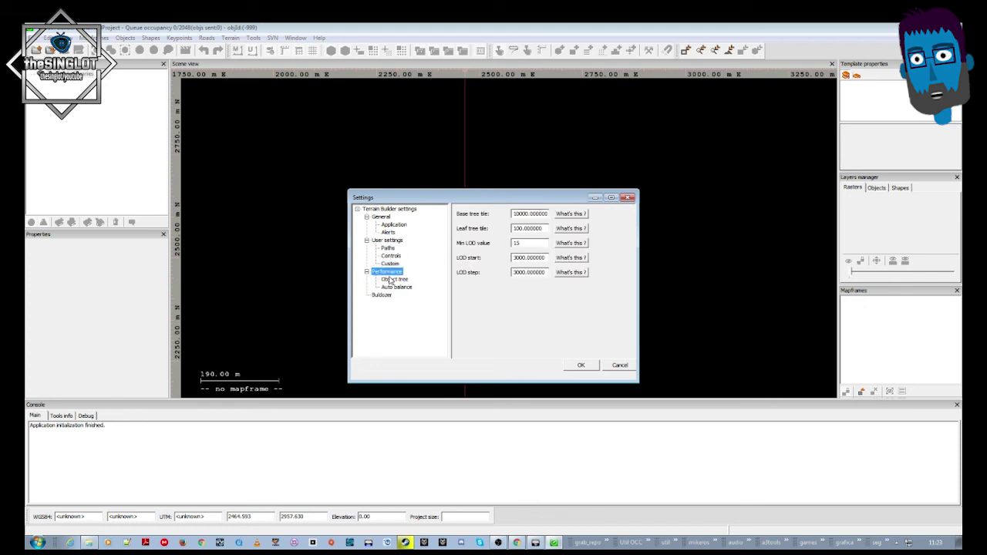
left_click(395, 287)
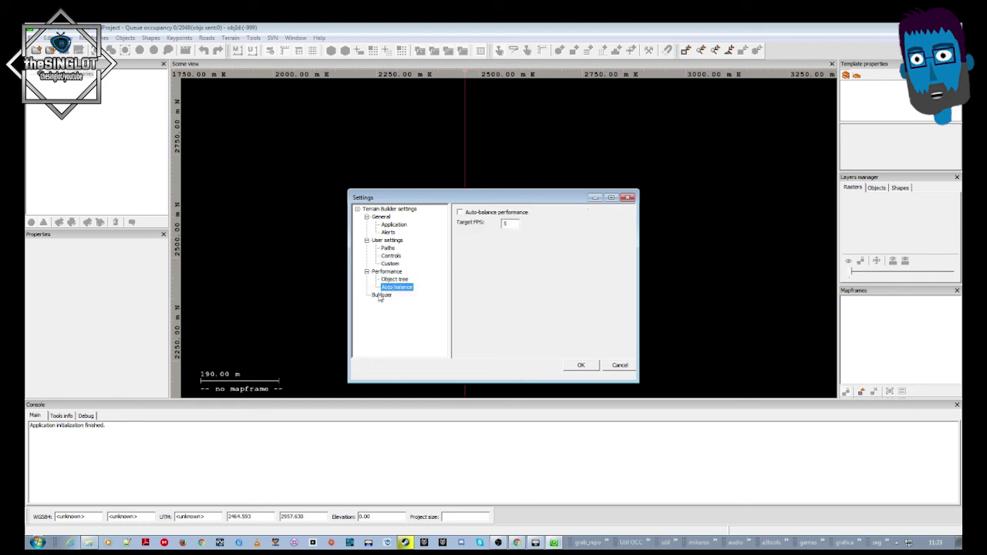
left_click(381, 296)
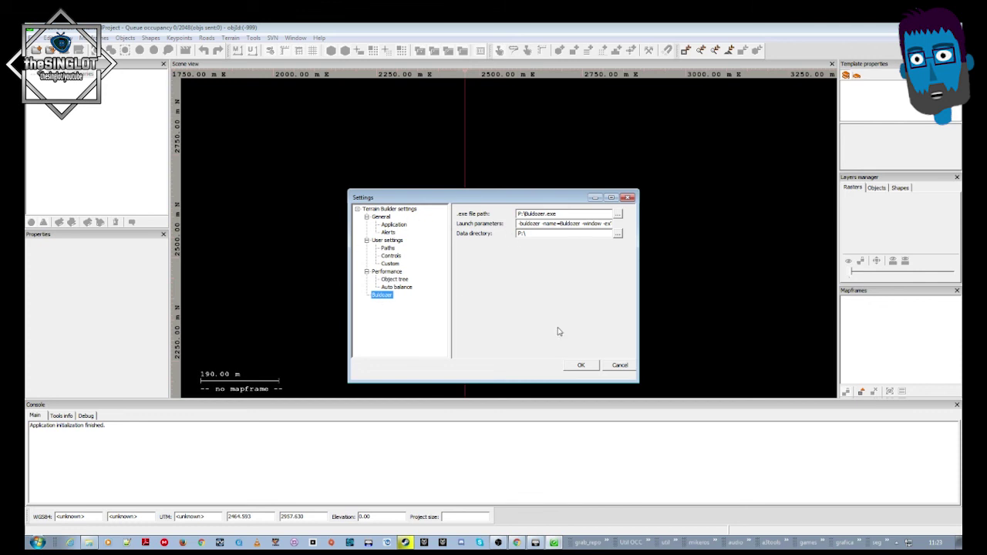
left_click(588, 367)
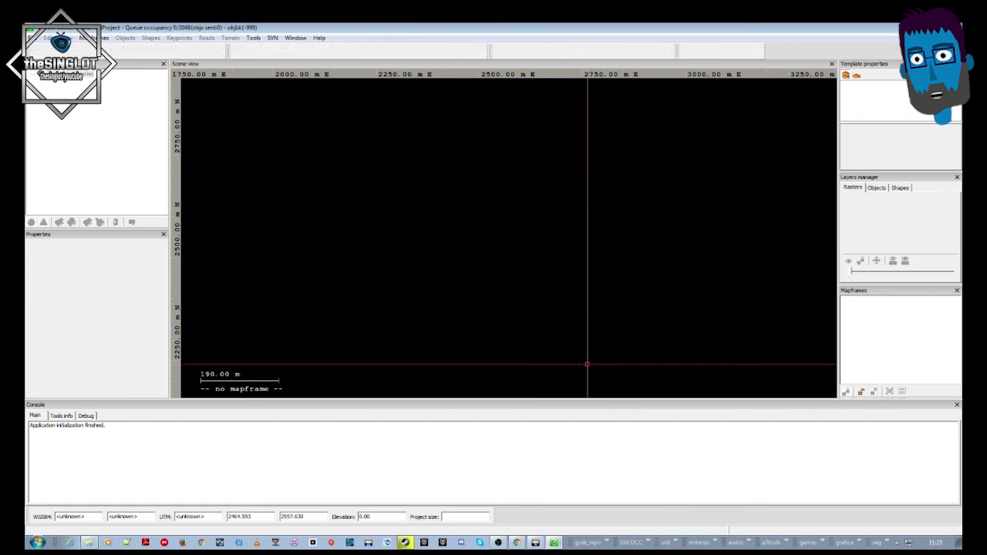